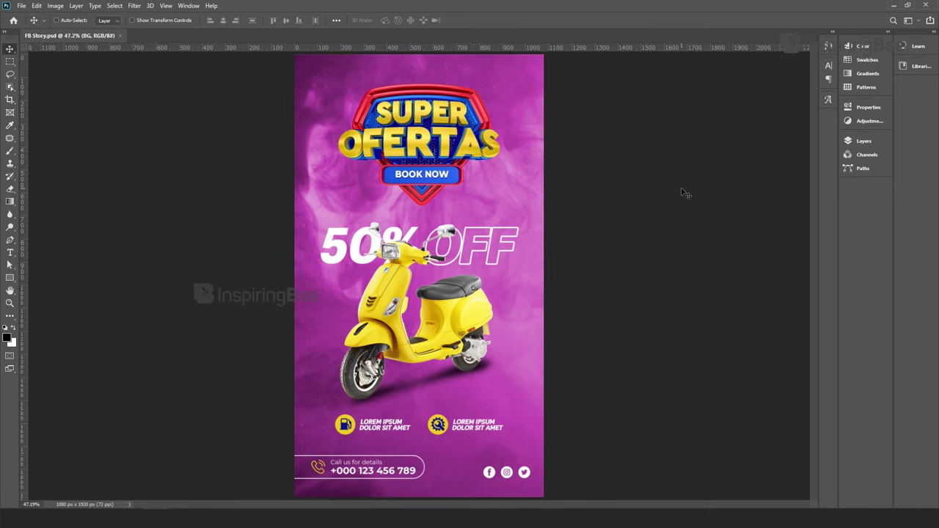
- Show the Layers panel and toggle visibility of the BG, Offer, shadow and Scooter layers
click(864, 144)
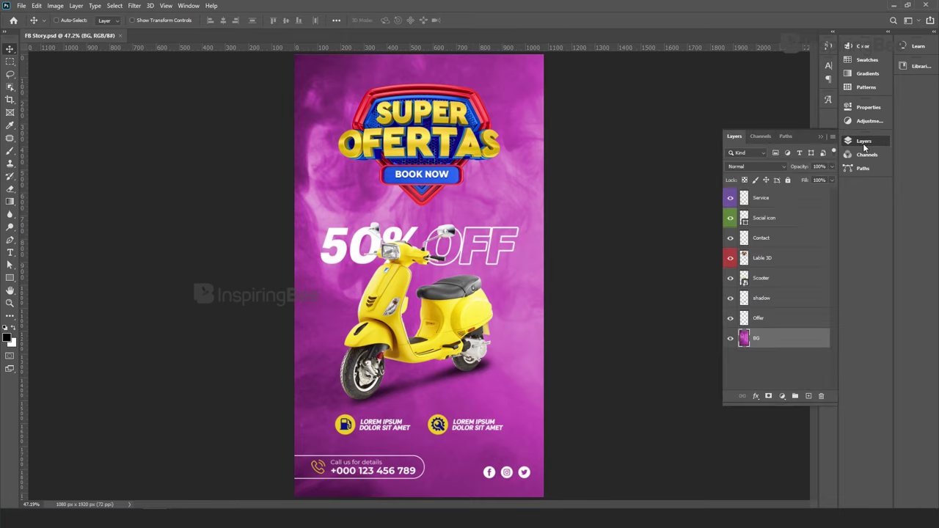
click(731, 338)
click(730, 338)
click(730, 318)
click(730, 318)
click(731, 299)
click(731, 298)
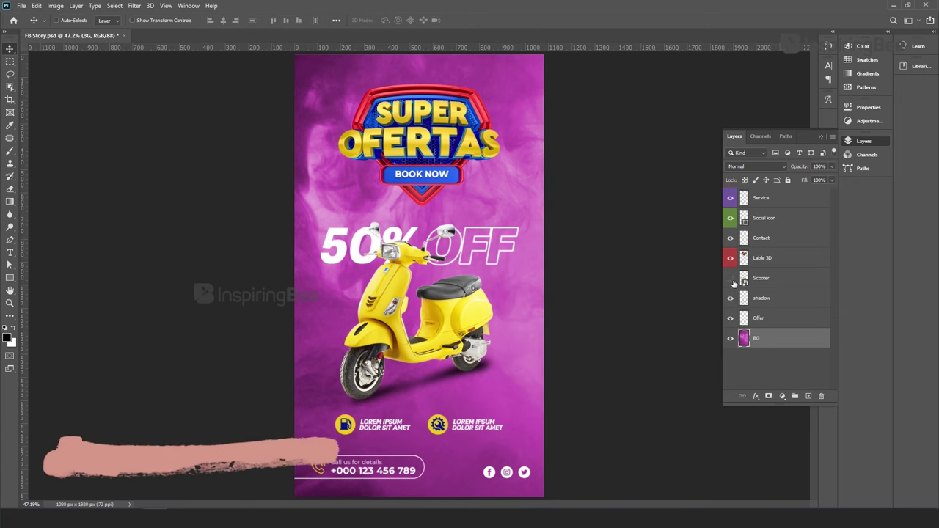
click(731, 278)
click(731, 278)
- Toggle the Lable 3D logo, Social icon and Service layers, then make Service active
click(730, 258)
click(730, 258)
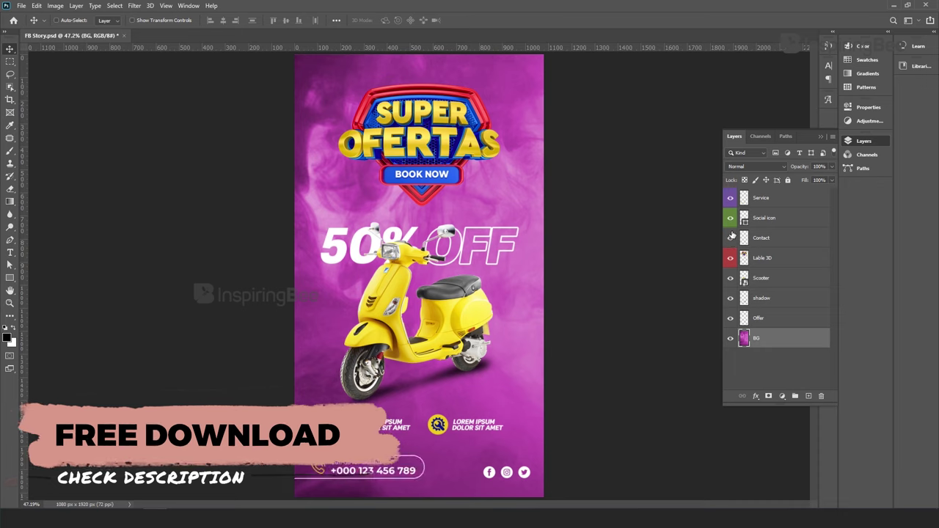
click(730, 218)
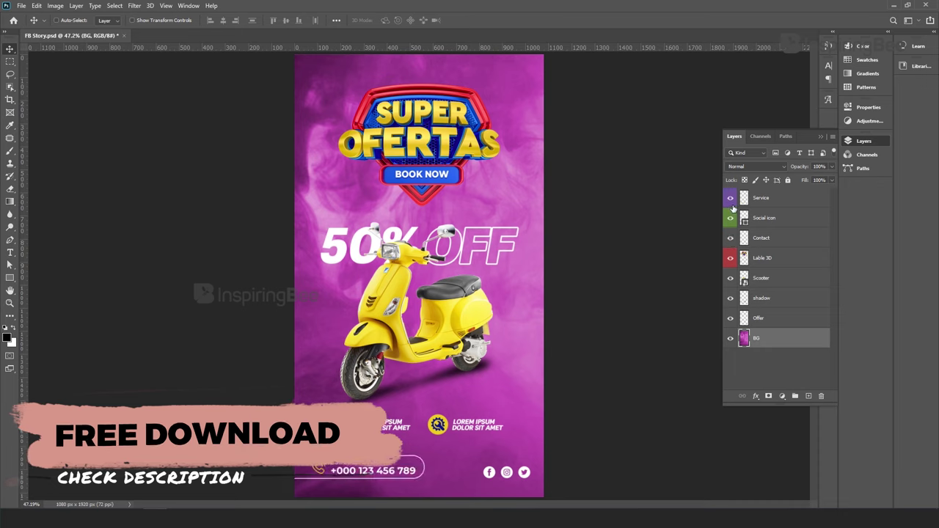
click(731, 218)
click(730, 198)
click(731, 198)
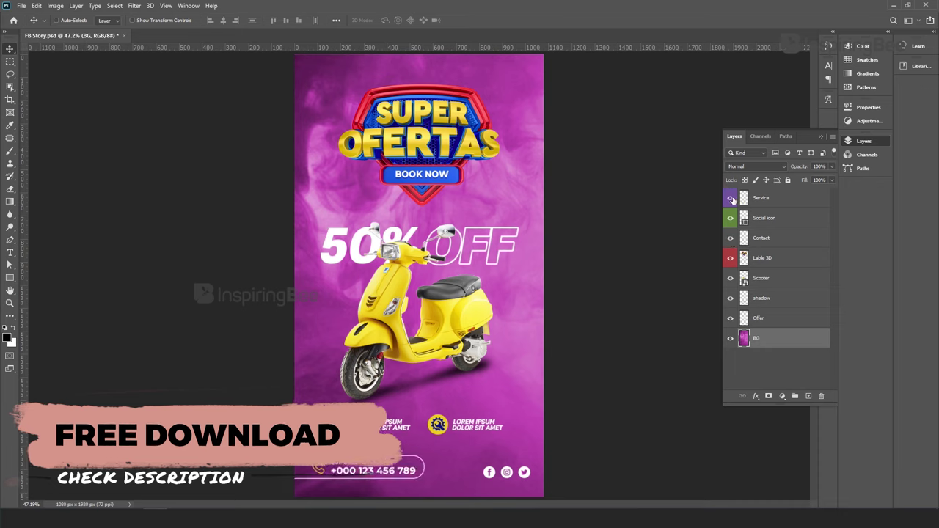
click(766, 199)
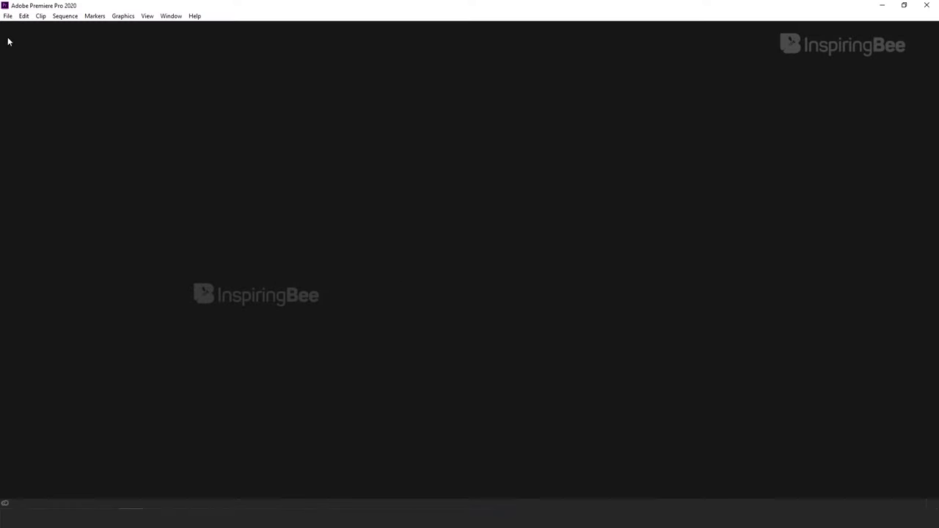
click(8, 16)
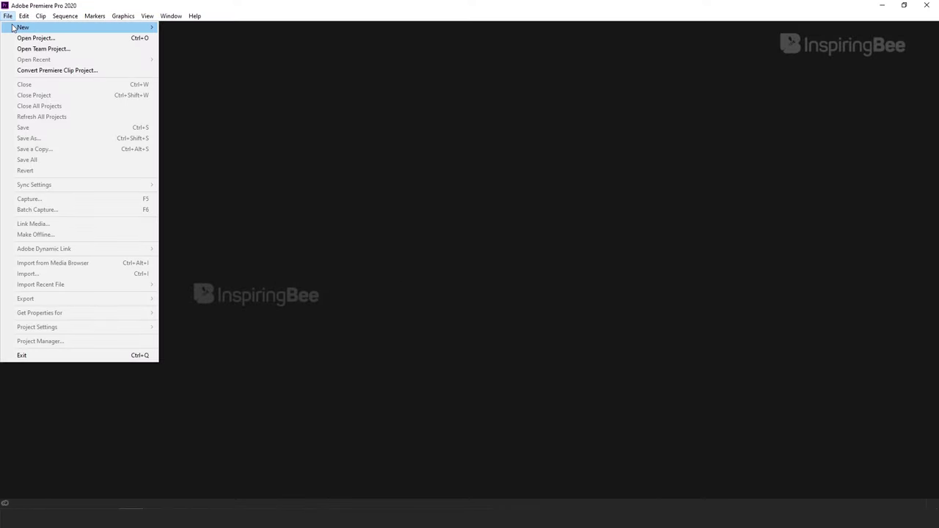
- Create a new Premiere Pro project named 'sample' via File > New > Project
mouse_move(12, 28)
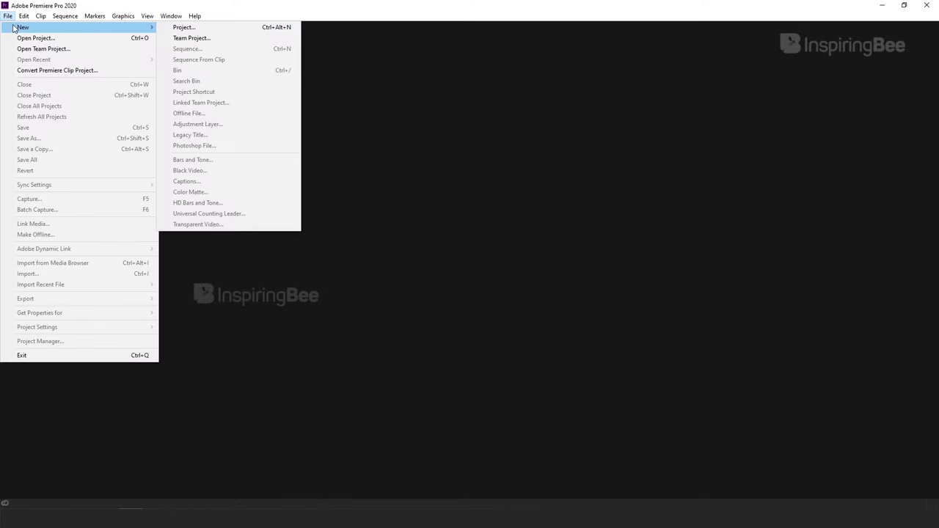
click(183, 28)
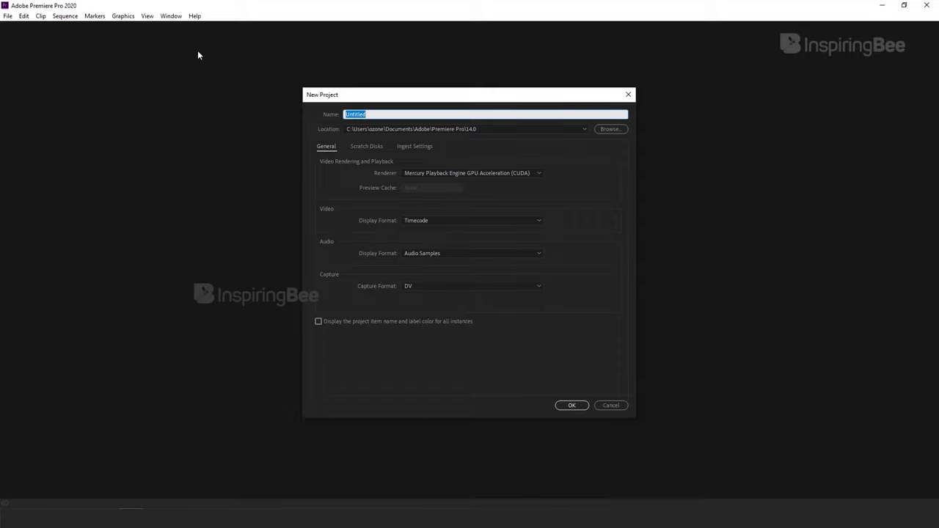
text(sample)
click(571, 405)
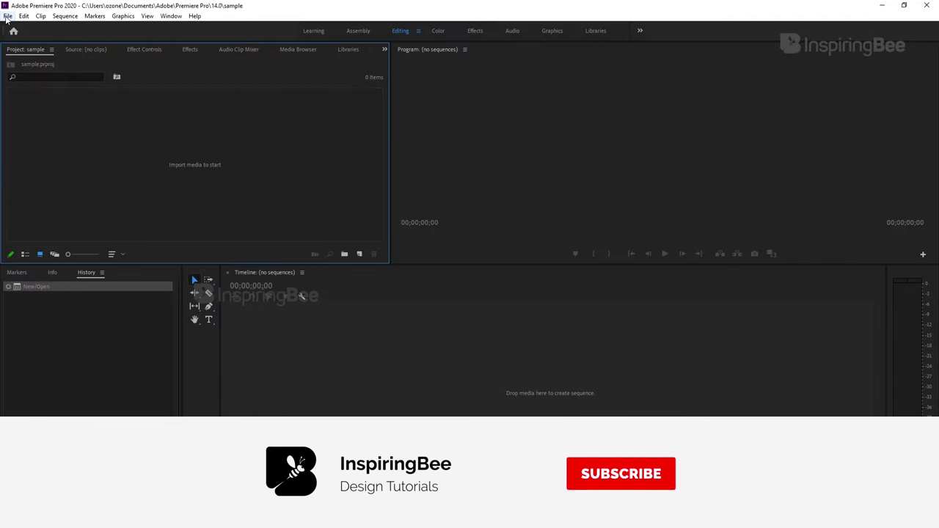
click(8, 15)
- Import the FB Story file from the Desktop's Video Post folder
click(44, 273)
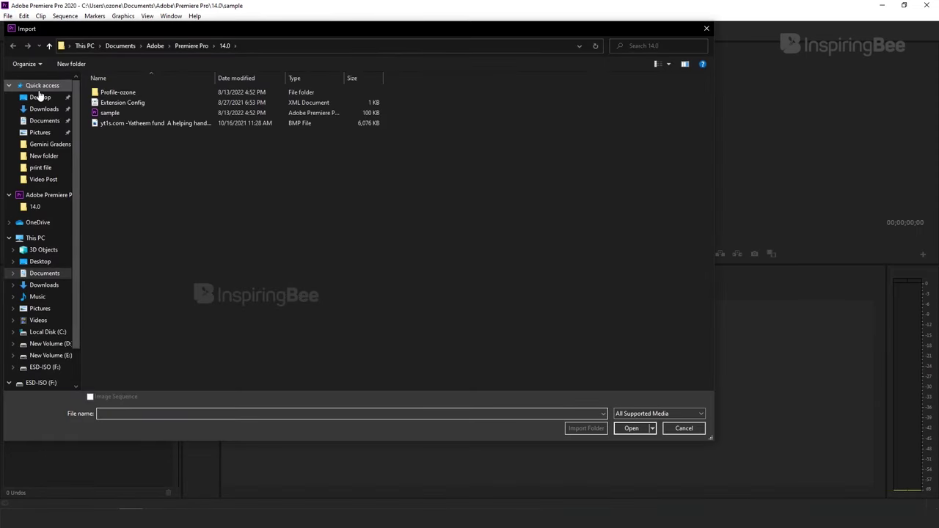
click(41, 101)
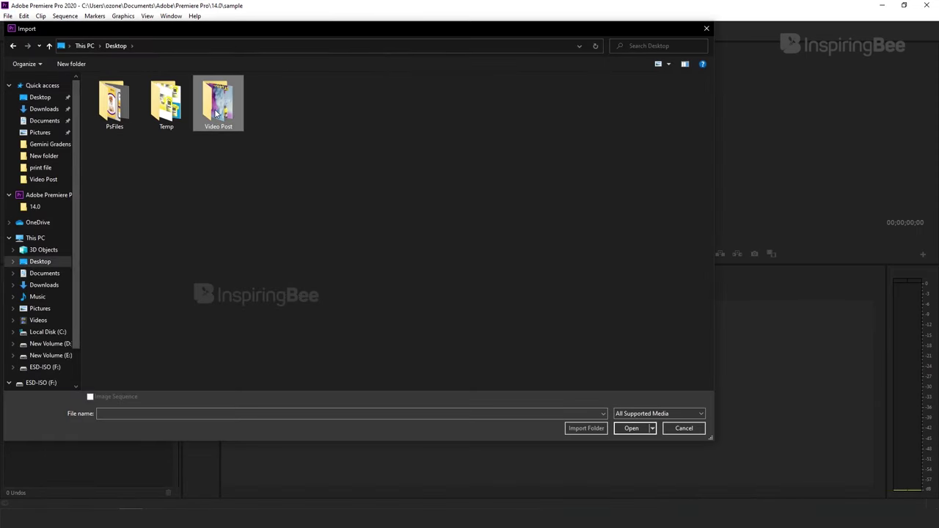
double_click(217, 108)
click(166, 100)
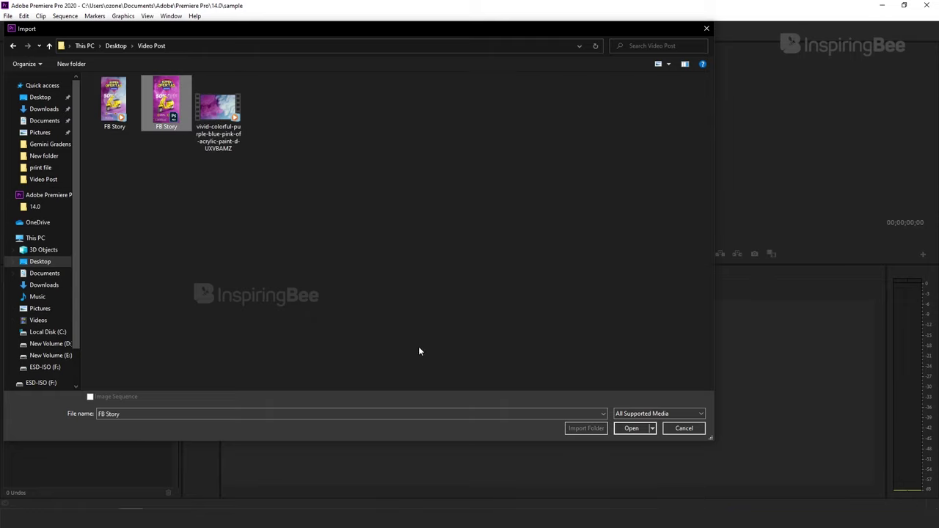
click(622, 429)
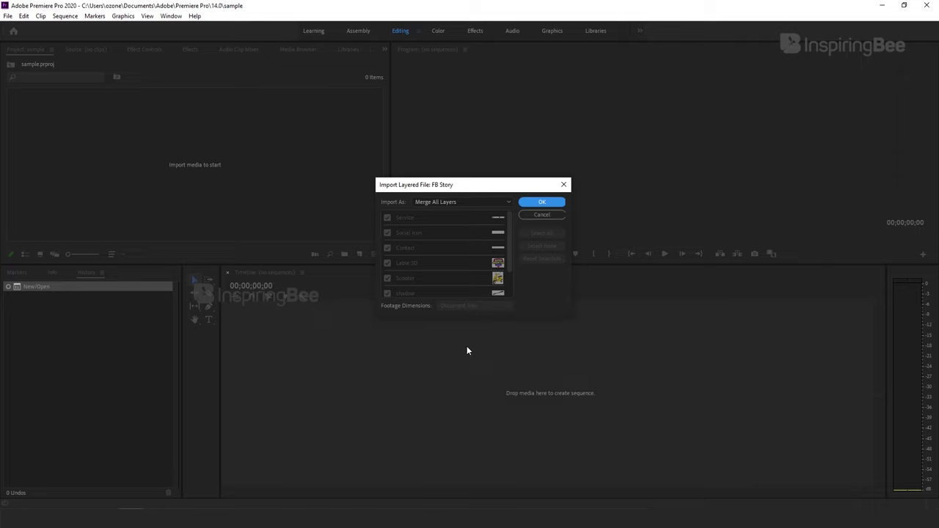
- Import the layered FB Story file as a Sequence
click(471, 203)
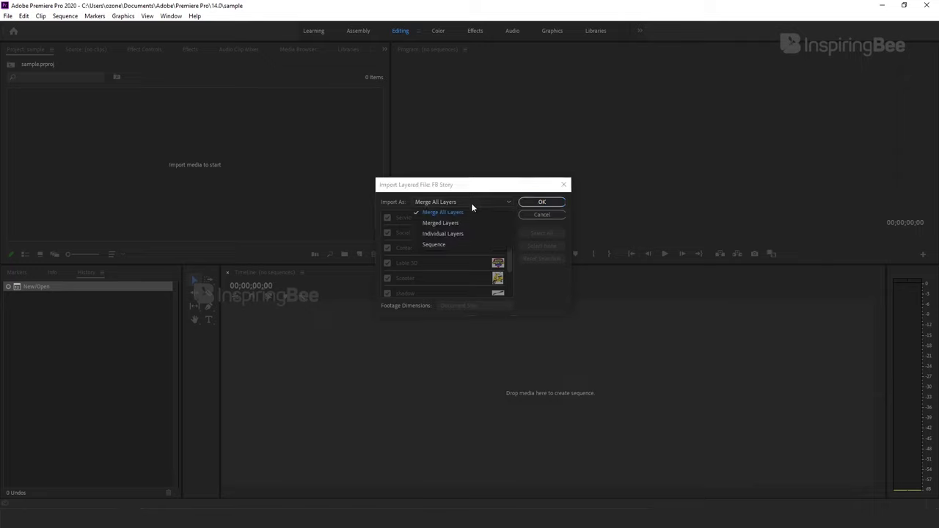
click(457, 246)
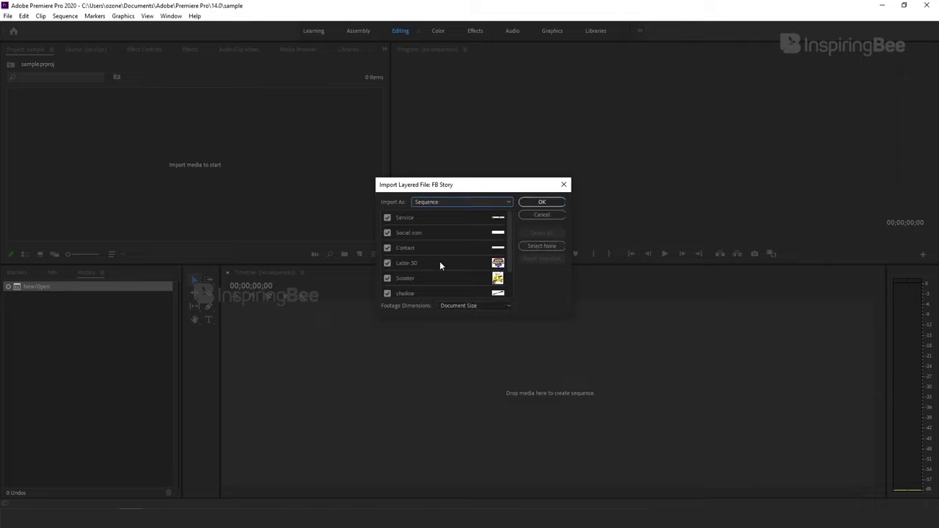
click(541, 202)
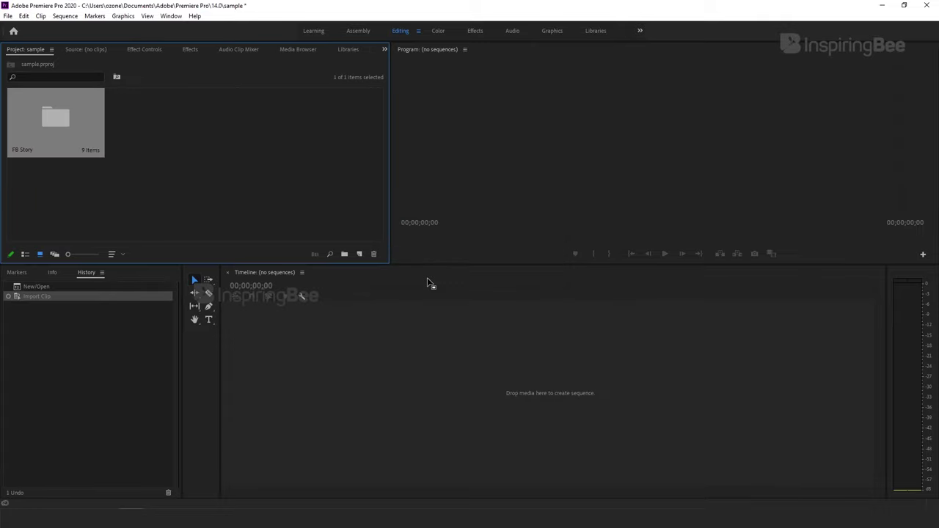
- Open the FB Story bin and sequence, compact the tracks, and select all eight layer clips
double_click(59, 122)
scroll(119, 181, down, 1)
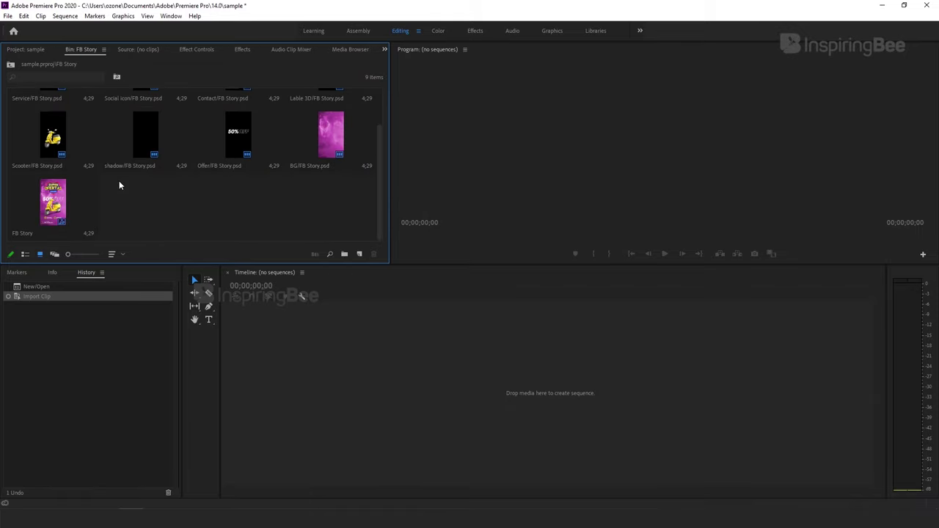
double_click(58, 204)
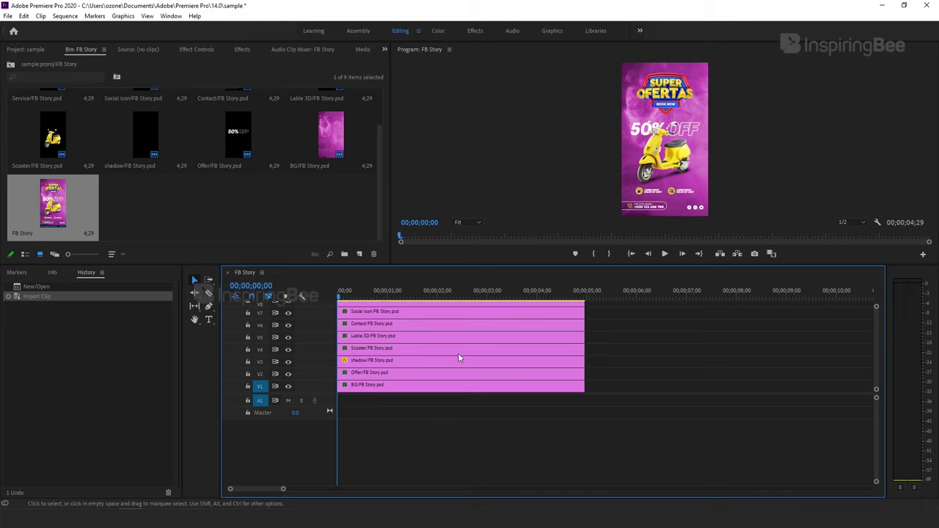
drag(876, 390, 876, 394)
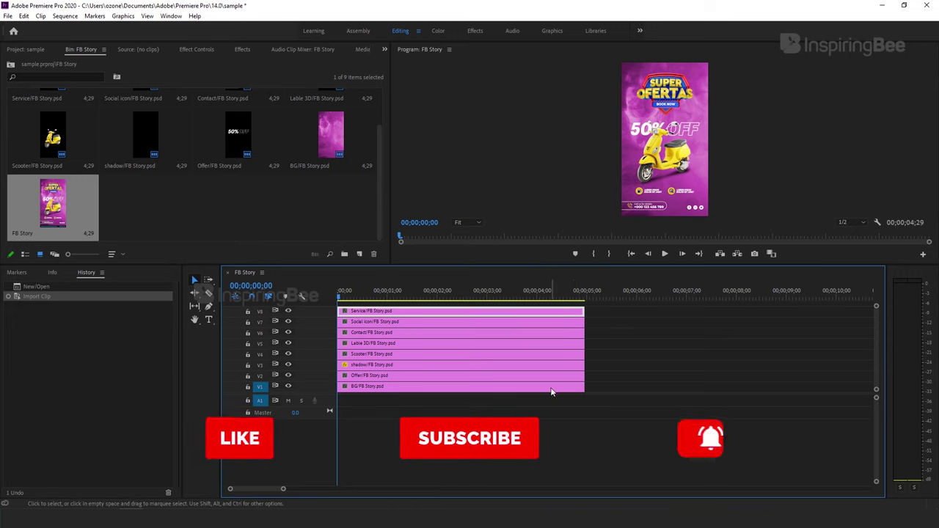
click(552, 388)
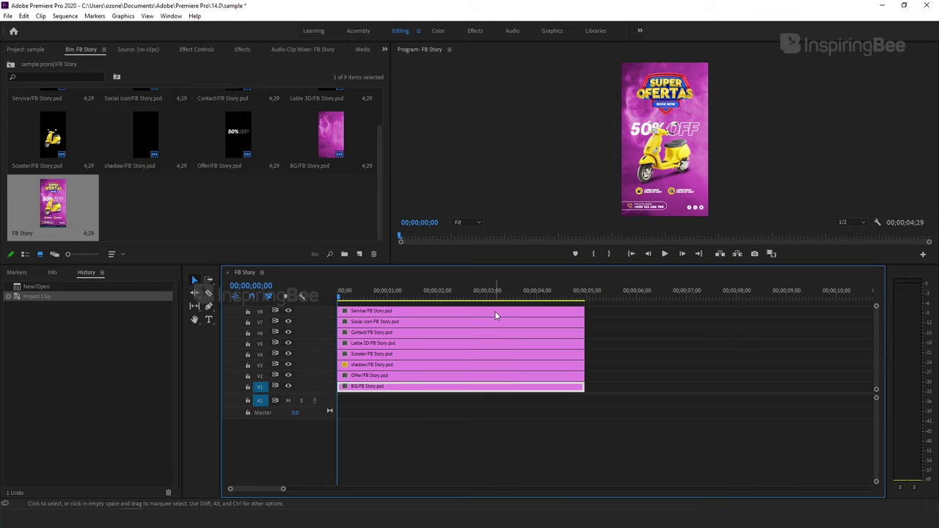
mouse_move(595, 388)
mouse_down()
mouse_move(580, 308)
mouse_move(836, 329)
mouse_up()
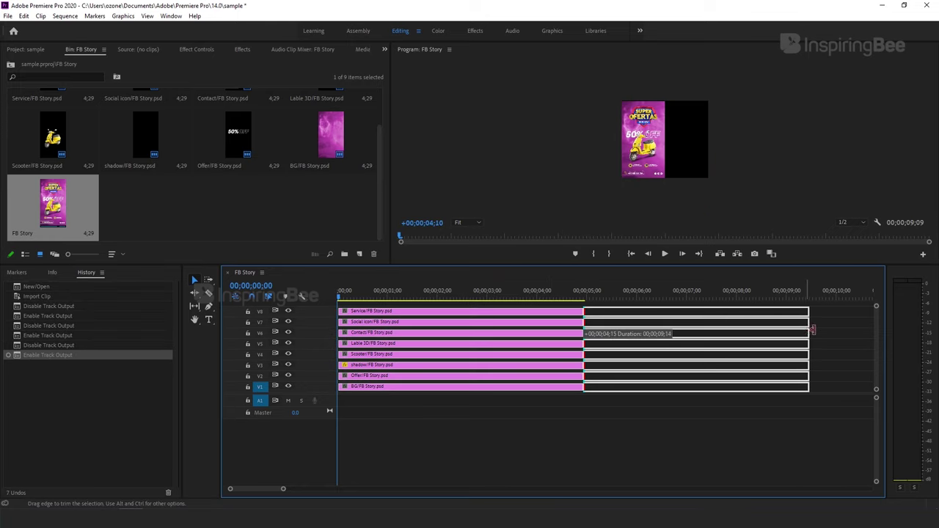
- Extend the selected layer clips to about 12 seconds, then deselect the BG clip
mouse_move(836, 330)
mouse_down()
mouse_move(895, 333)
mouse_move(731, 345)
mouse_up()
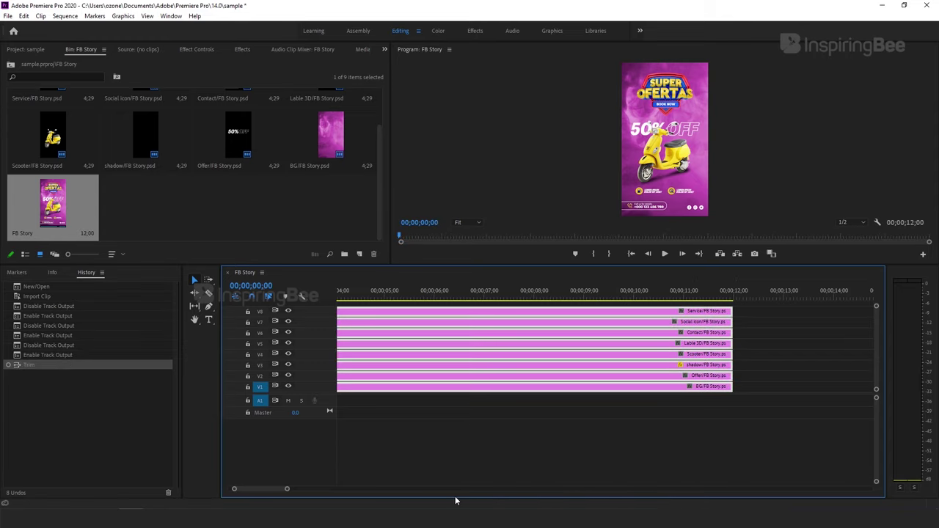
drag(276, 489, 247, 487)
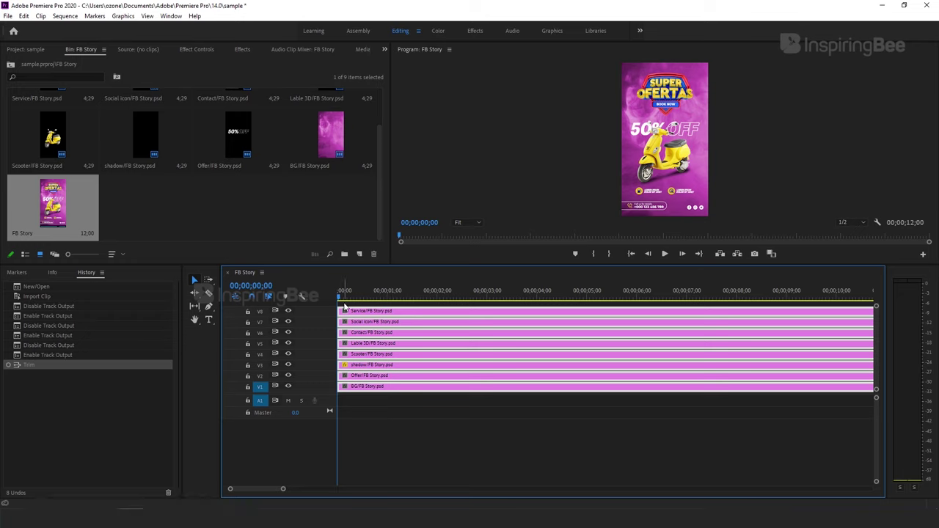
ctrl+click(378, 386)
- Push the upper layers later, return Scooter and shadow to 0, and step to 00;00;00;14
drag(340, 356, 634, 355)
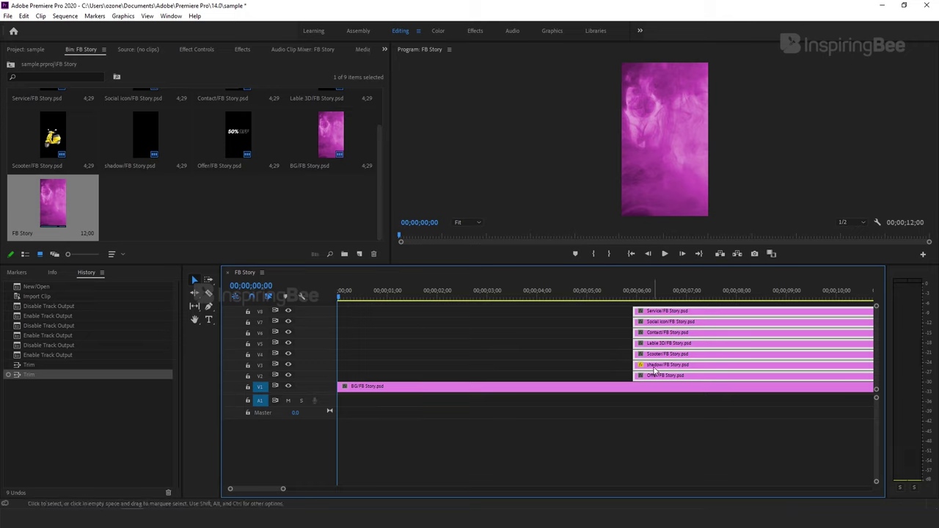
click(620, 364)
mouse_move(614, 357)
mouse_down()
mouse_move(636, 367)
mouse_move(247, 360)
mouse_move(257, 361)
mouse_up()
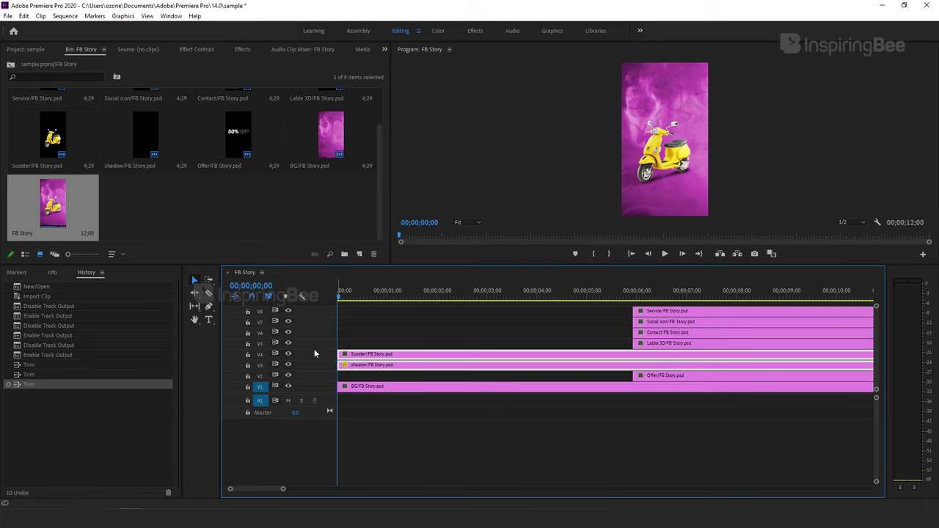
drag(489, 266, 480, 318)
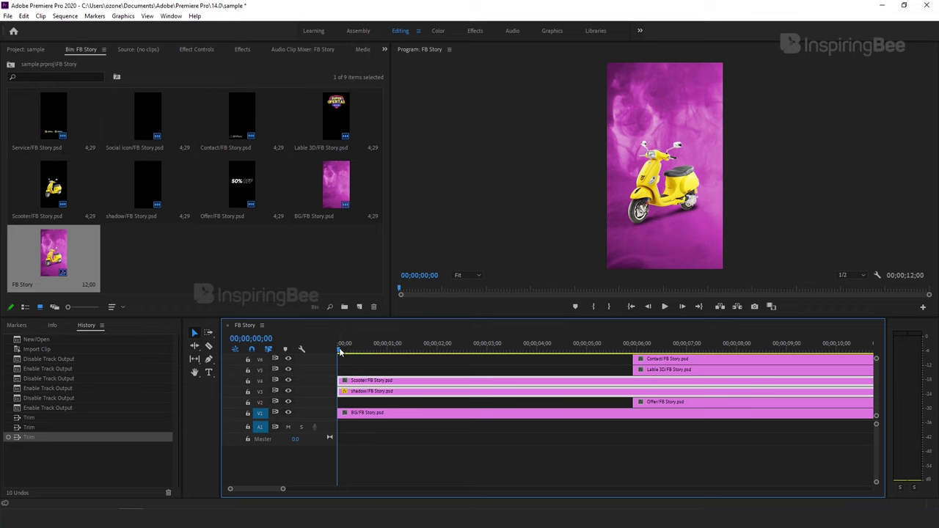
key(Right)
key(Right)
key(Right)
key(Right)
key(Right)
key(Right)
key(Right)
key(Right)
key(Right)
key(Right)
key(Right)
key(Right)
key(Right)
key(Right)
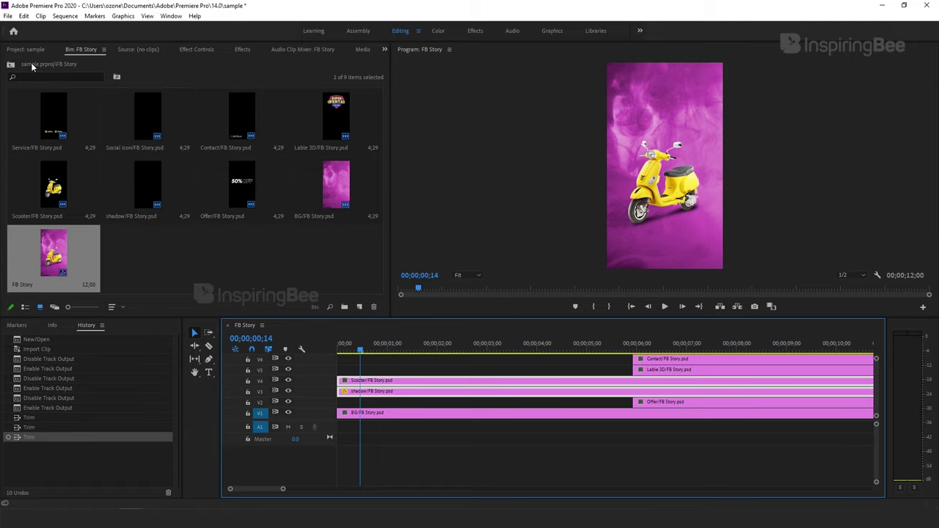
- Add Position and Scale keyframes to the Scooter clip at 00;00;00;14
click(201, 50)
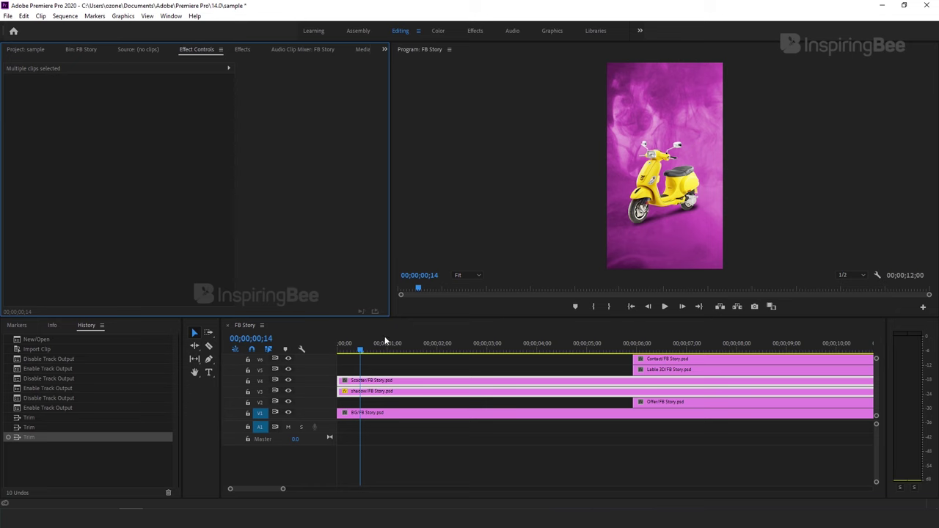
click(383, 380)
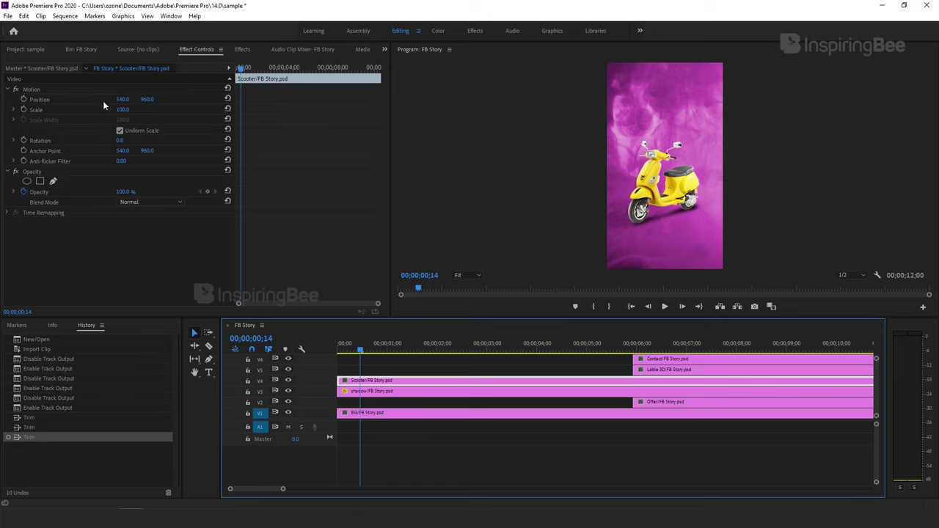
click(23, 100)
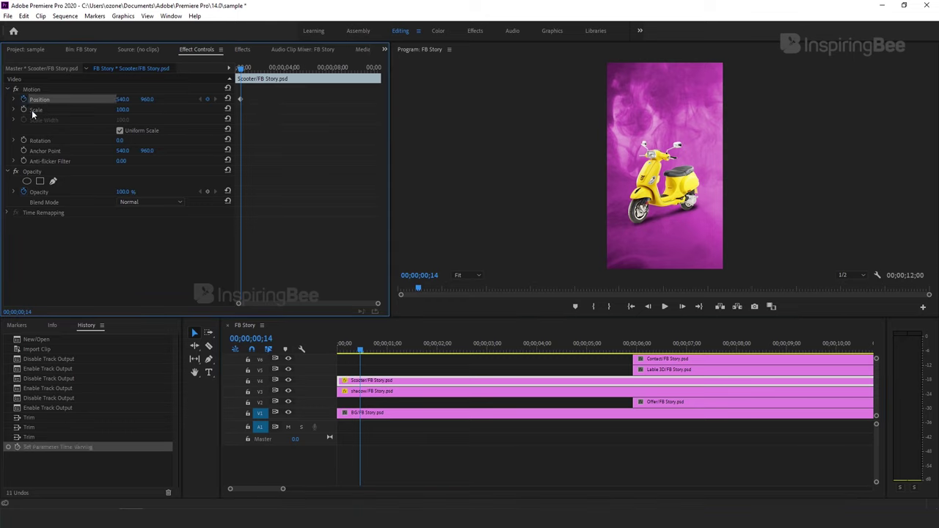
click(24, 109)
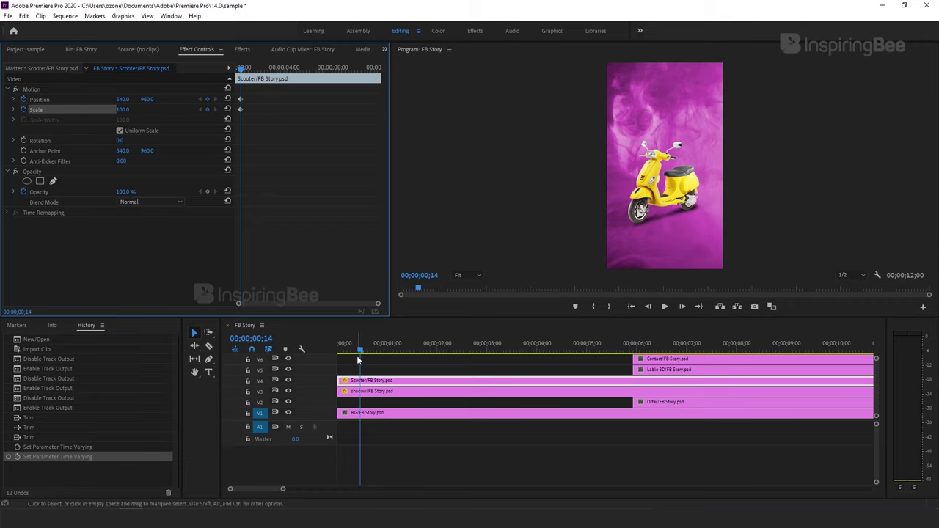
- Add a Scale keyframe and a fresh Opacity keyframe to the shadow clip at 00;00;00;14
click(368, 393)
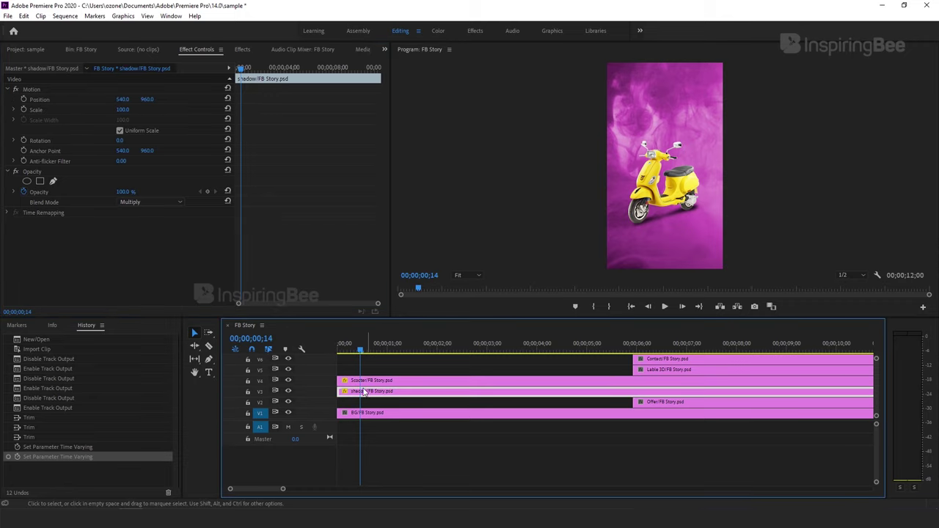
click(23, 110)
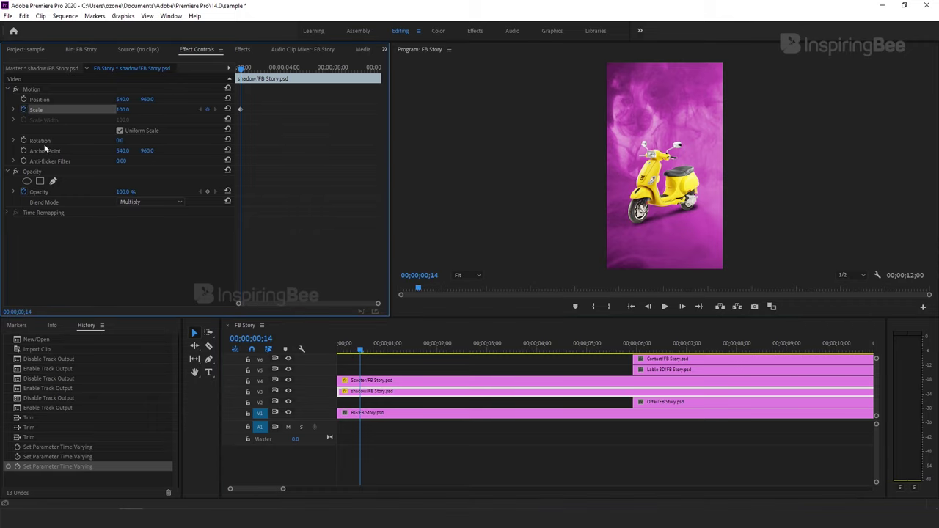
click(24, 192)
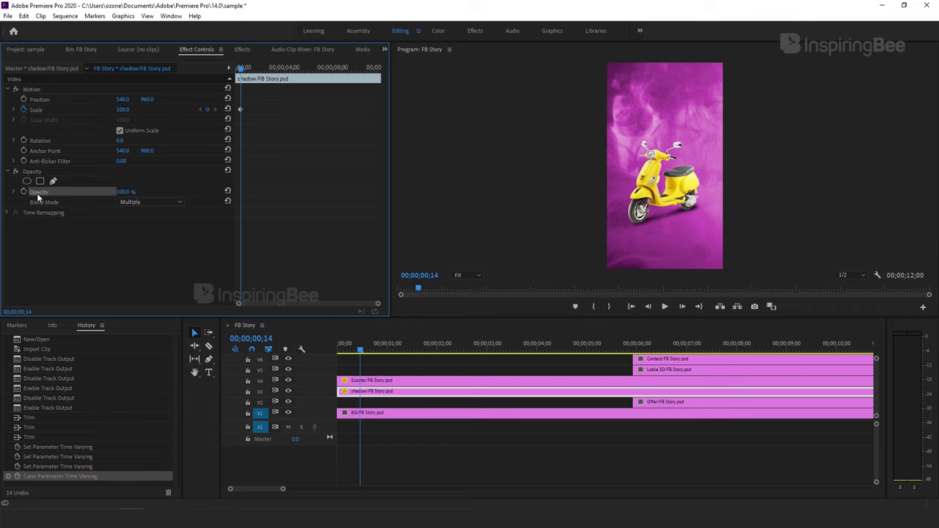
click(23, 191)
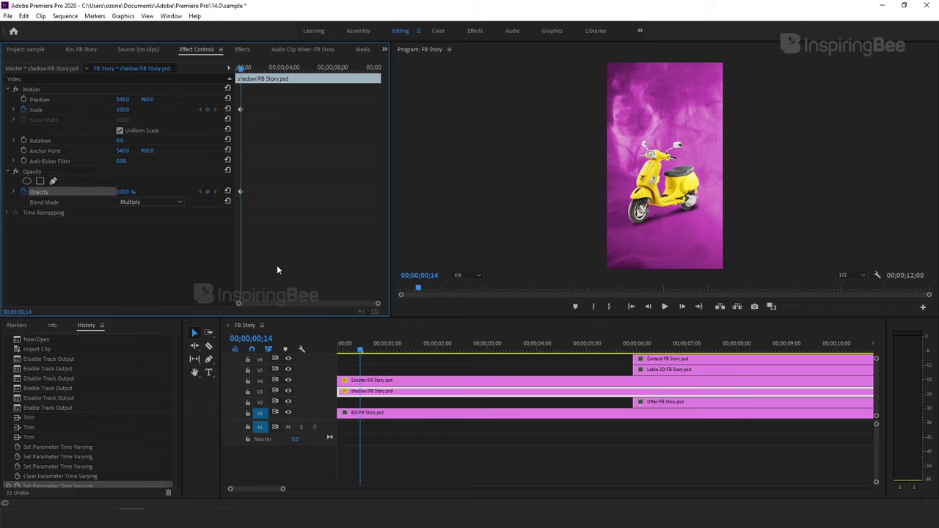
click(379, 383)
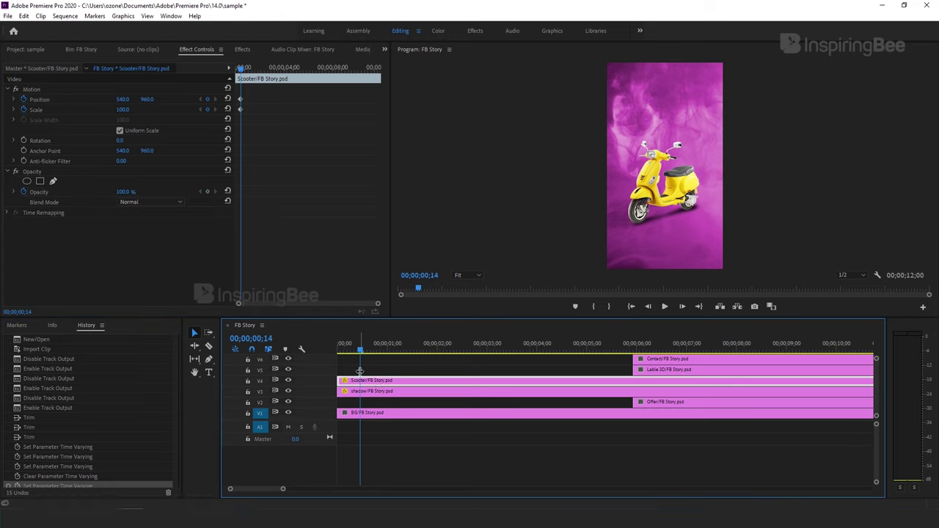
click(474, 32)
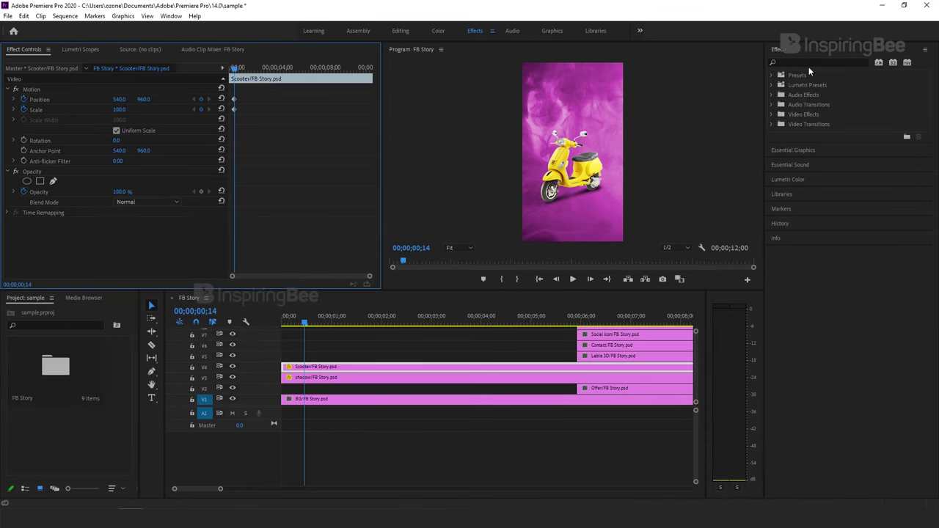
- Filter the Effects panel by 'blur' and select Directional Blur
click(808, 63)
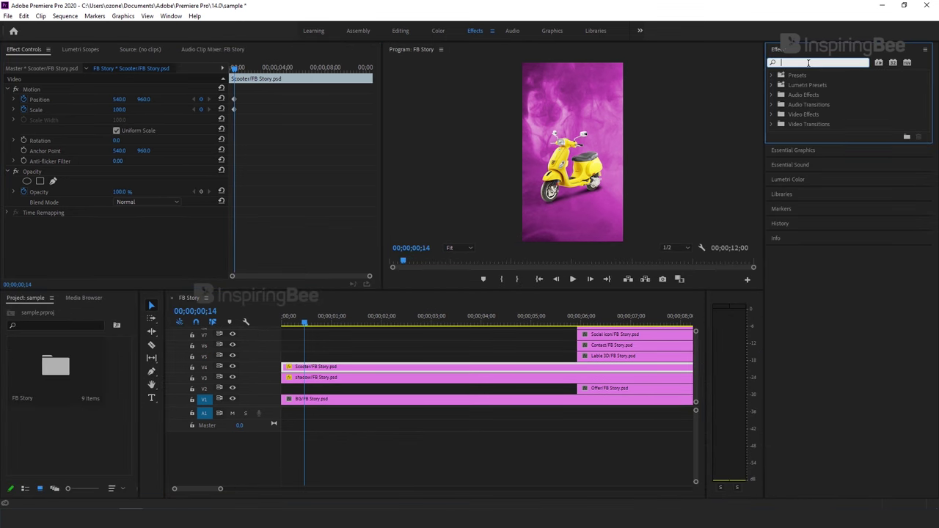
text(blur)
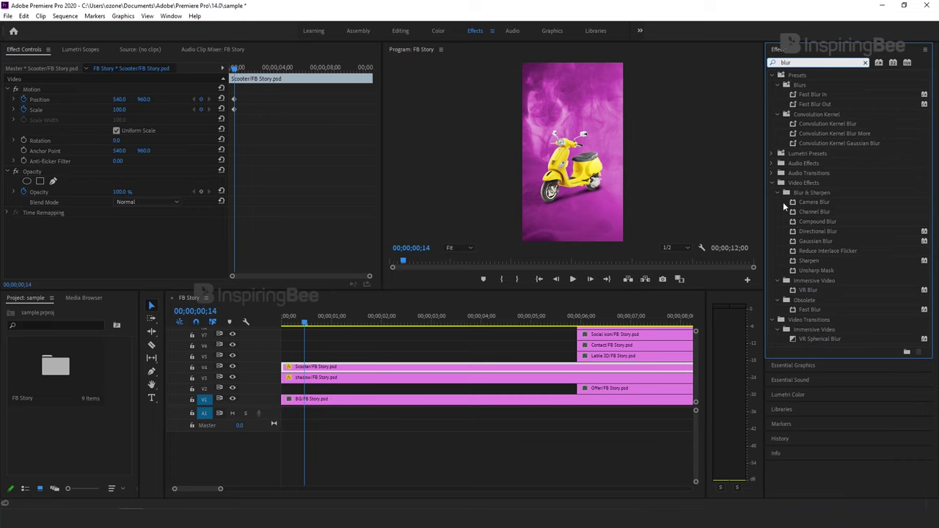
click(809, 231)
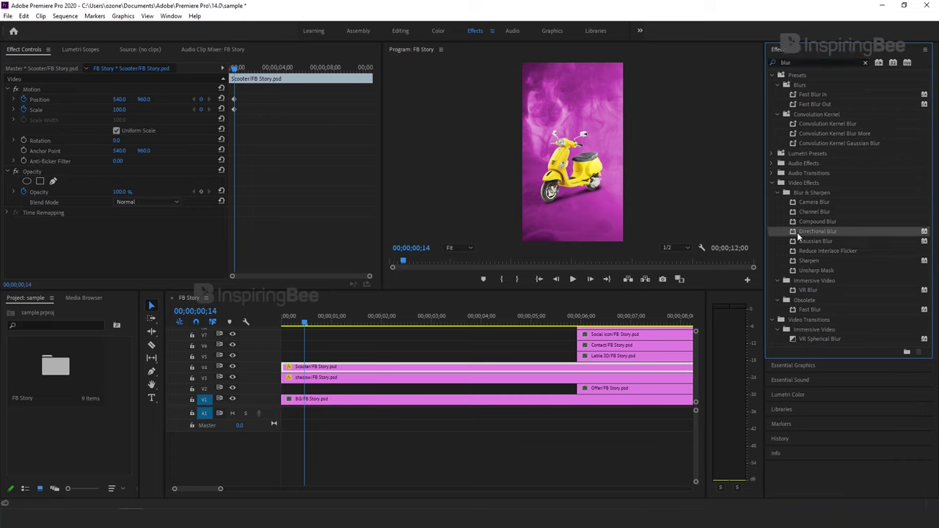
- Apply Directional Blur to Scooter; at frame 0 set Blur Length 83 and Position 540, -196
drag(791, 231, 342, 369)
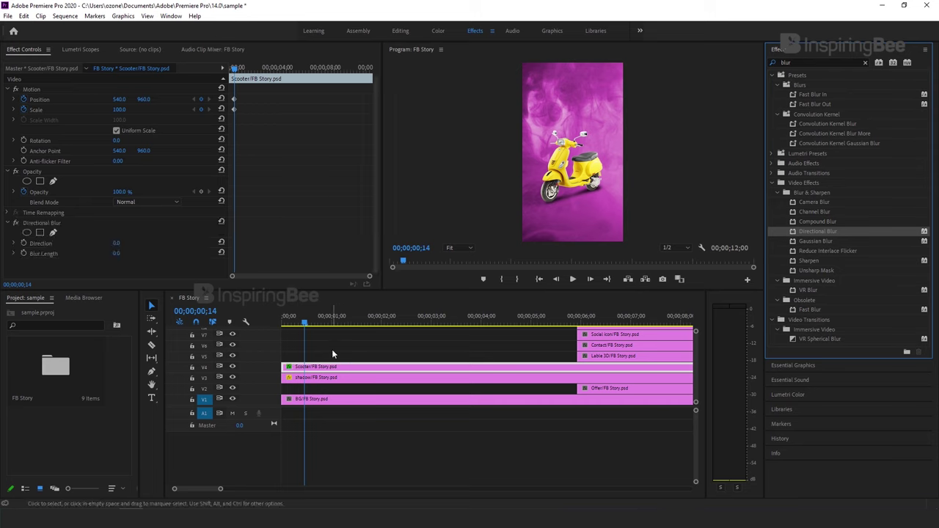
click(23, 253)
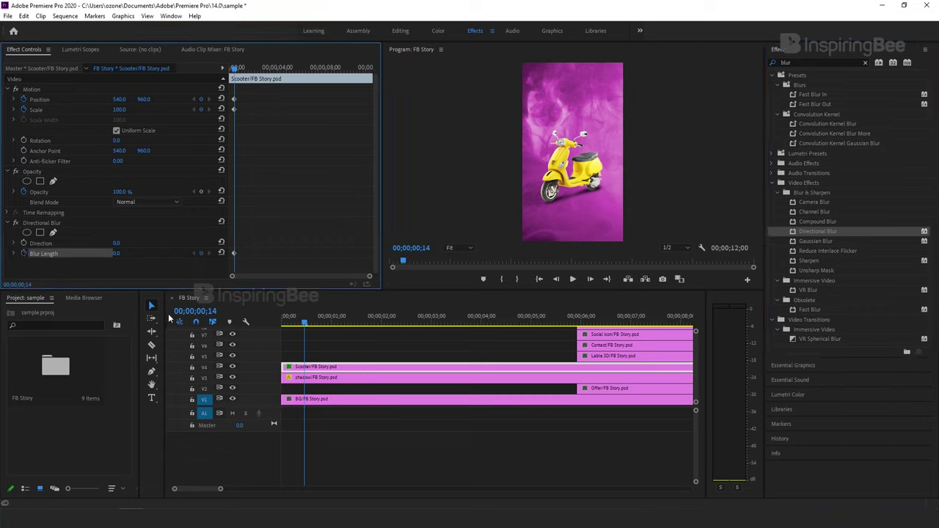
click(304, 324)
drag(304, 325, 249, 324)
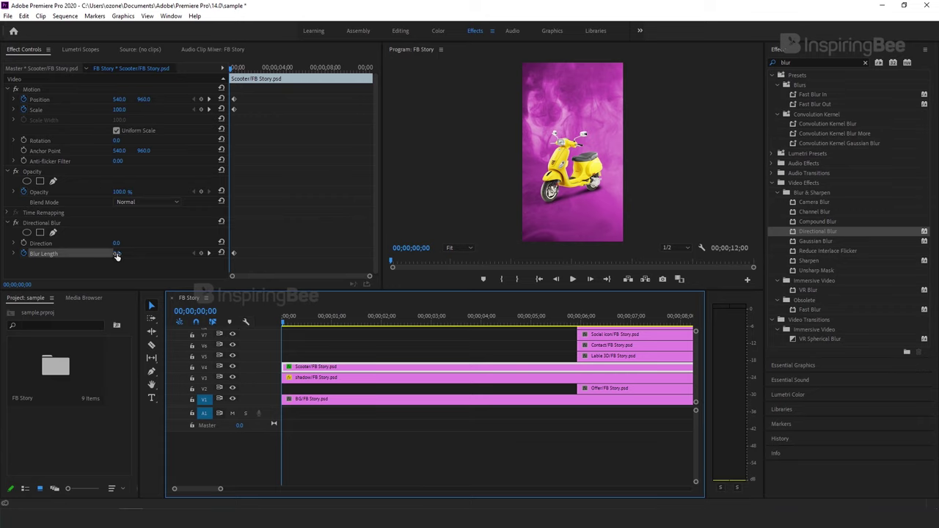
drag(117, 255, 156, 254)
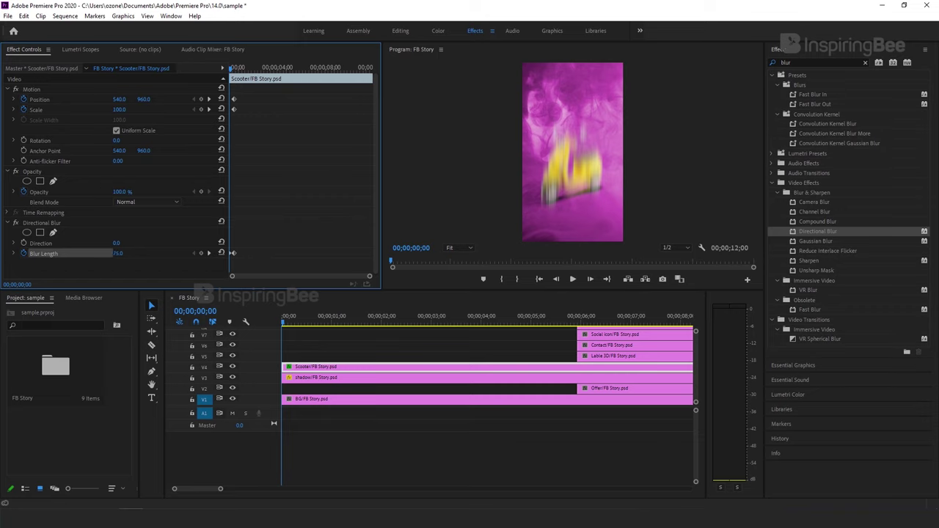
drag(122, 254, 127, 254)
drag(143, 99, 115, 99)
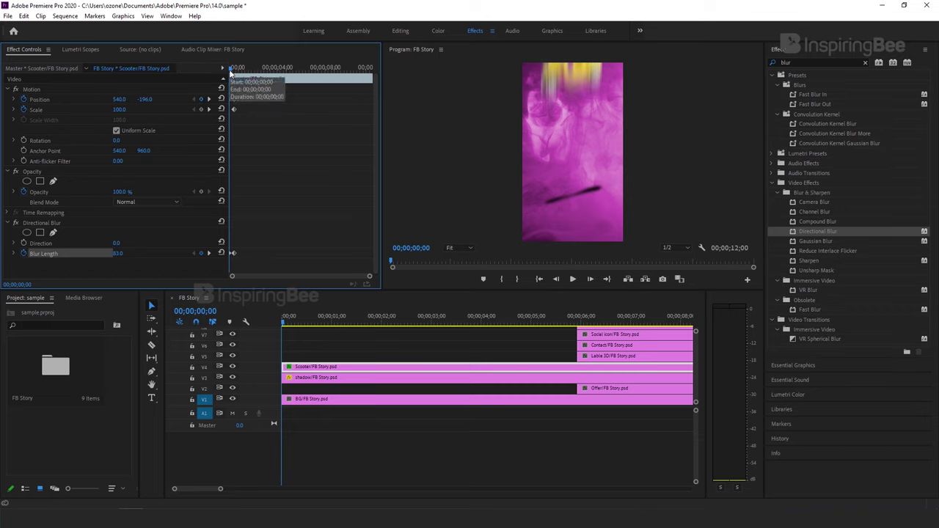
- Preview the scooter's drop and keep its Position and Scale keyframes at frame 14
scroll(253, 86, up, 5)
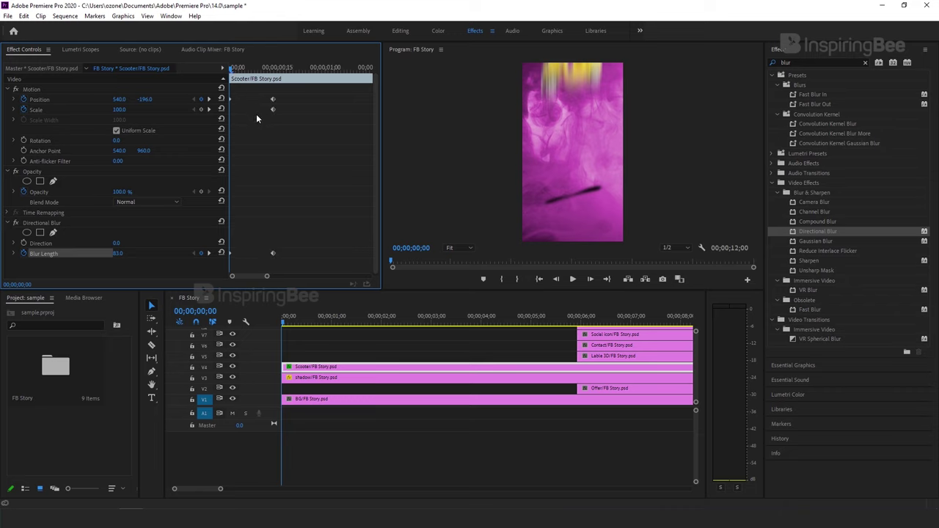
drag(232, 68, 286, 73)
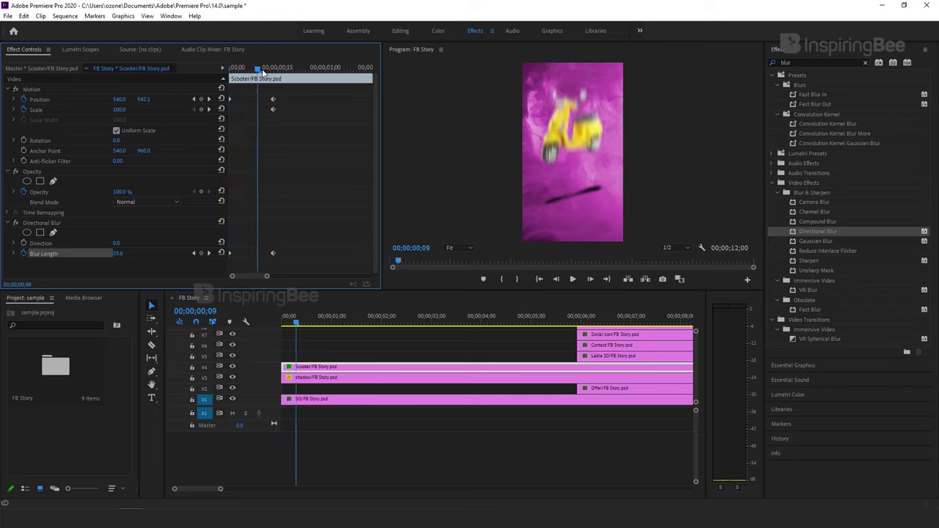
drag(286, 73, 275, 115)
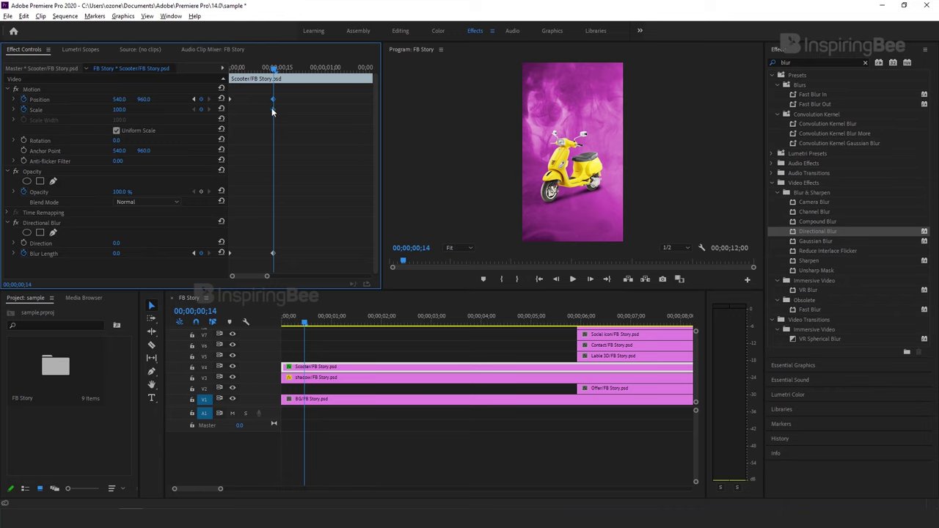
drag(272, 112, 286, 112)
drag(285, 112, 274, 111)
- Scale the scooter to 110 at 00;00;00;16 for a bounce, then select both Position keyframes
click(279, 71)
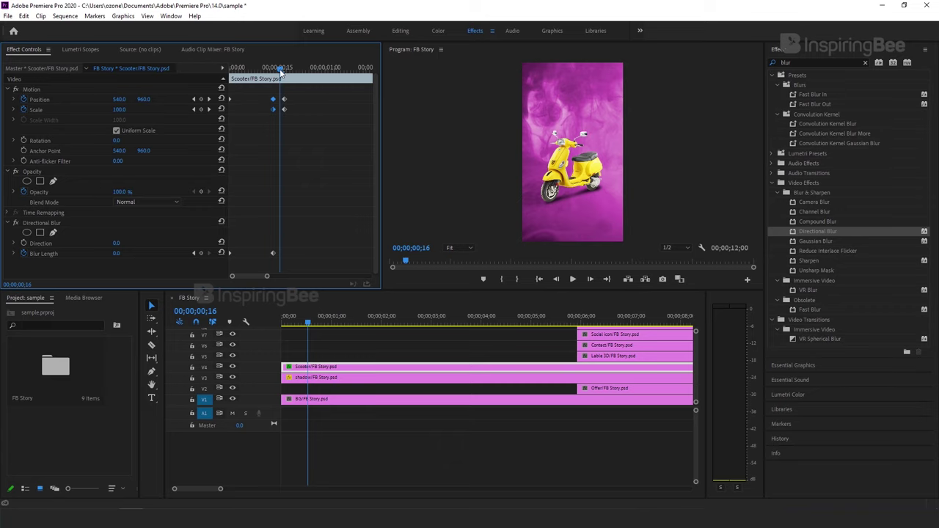
key(Left)
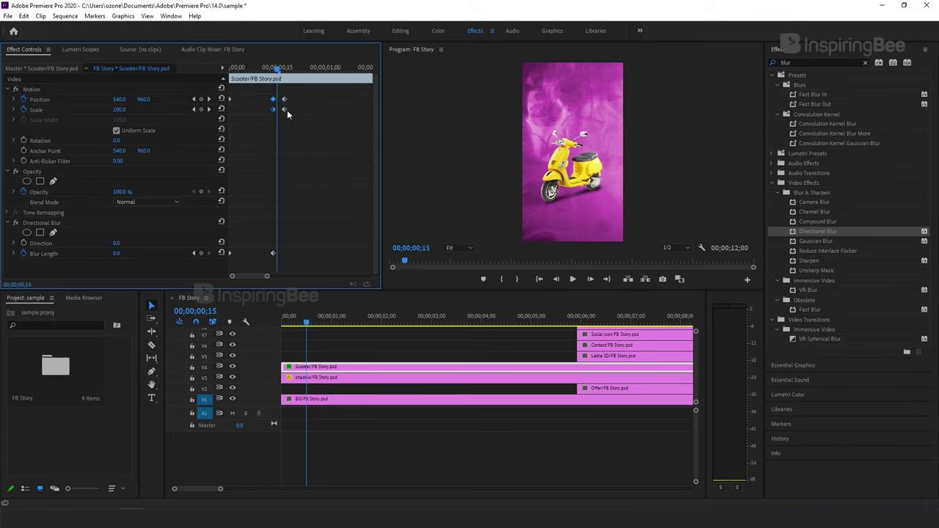
key(Right)
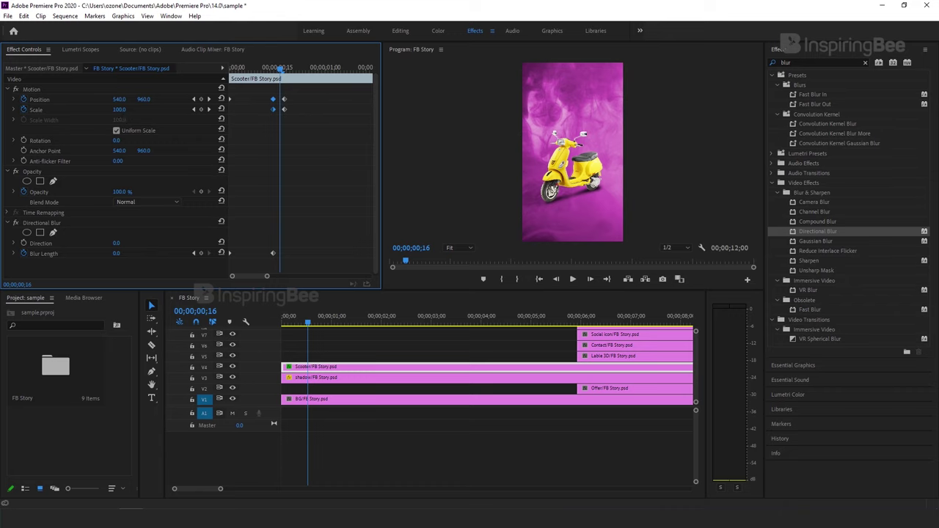
drag(119, 109, 232, 108)
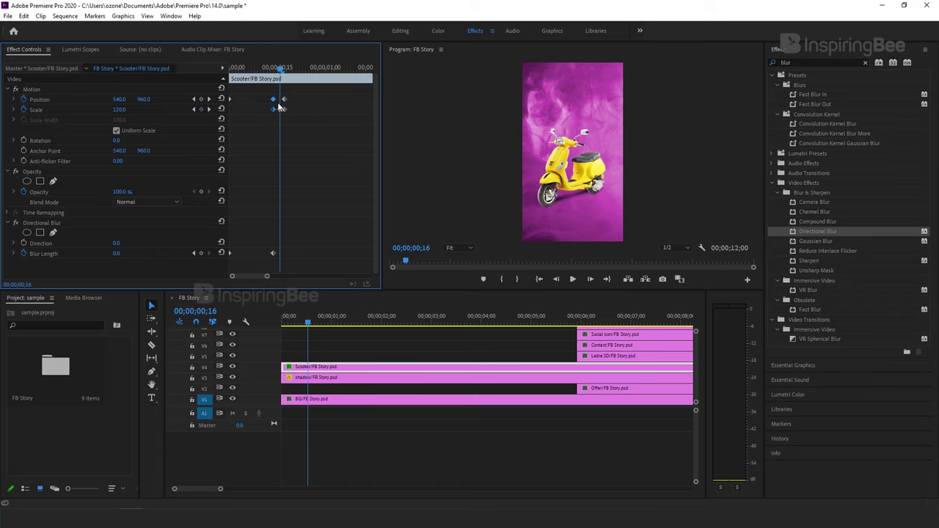
drag(281, 69, 286, 73)
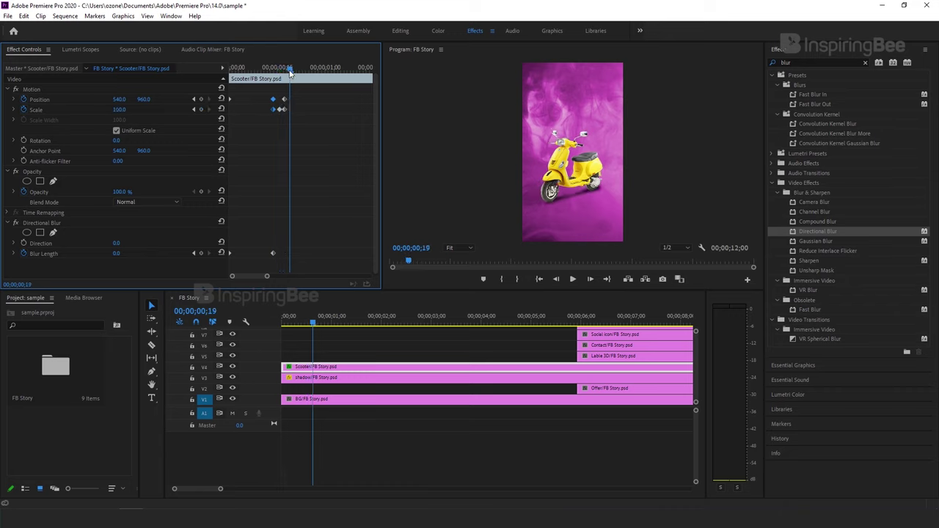
mouse_move(286, 73)
mouse_down()
mouse_move(195, 75)
mouse_move(292, 82)
mouse_up()
drag(258, 90, 292, 104)
right_click(276, 104)
- Apply Ease Out to the scooter's Position keyframes and preview its drop from the first frame
mouse_move(311, 182)
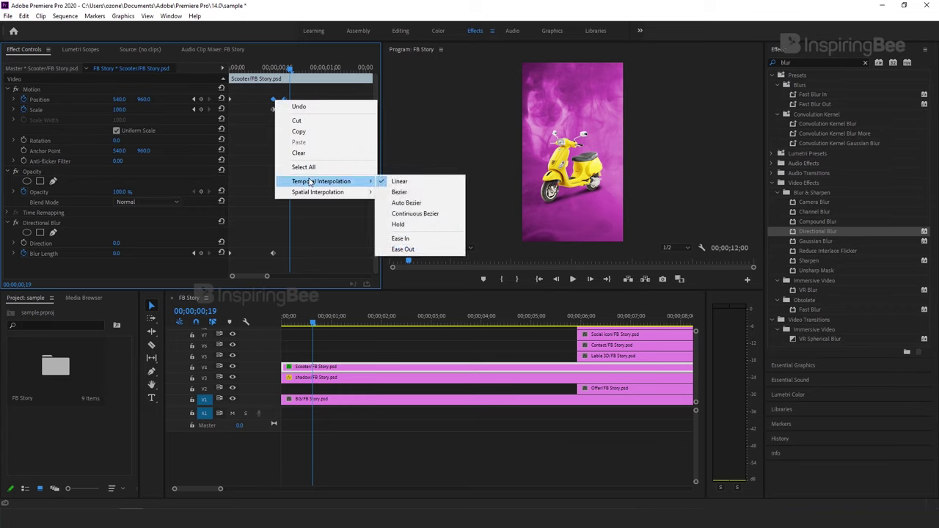
click(408, 249)
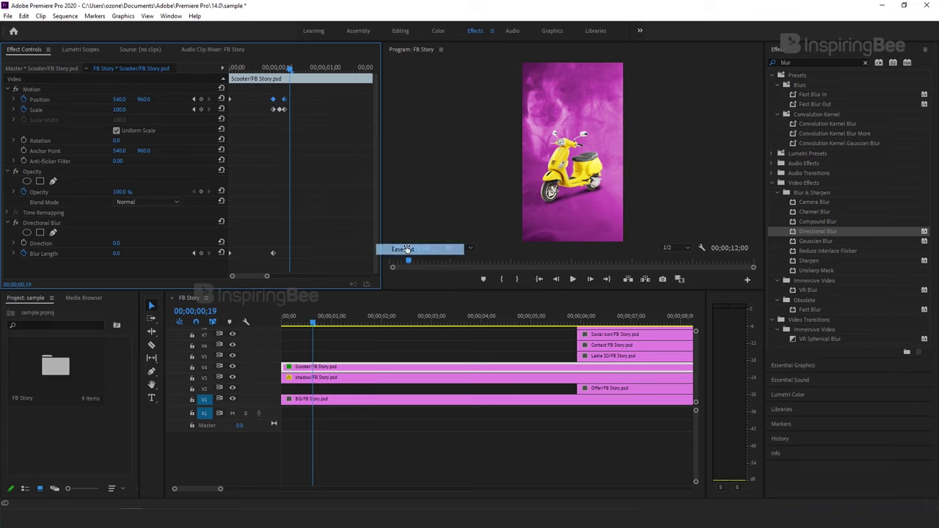
drag(290, 68, 212, 74)
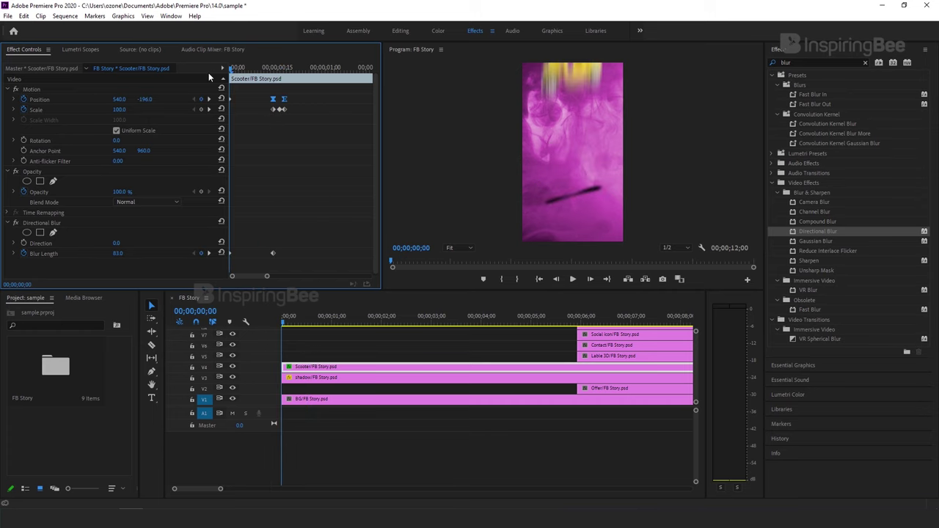
key(space)
key(space)
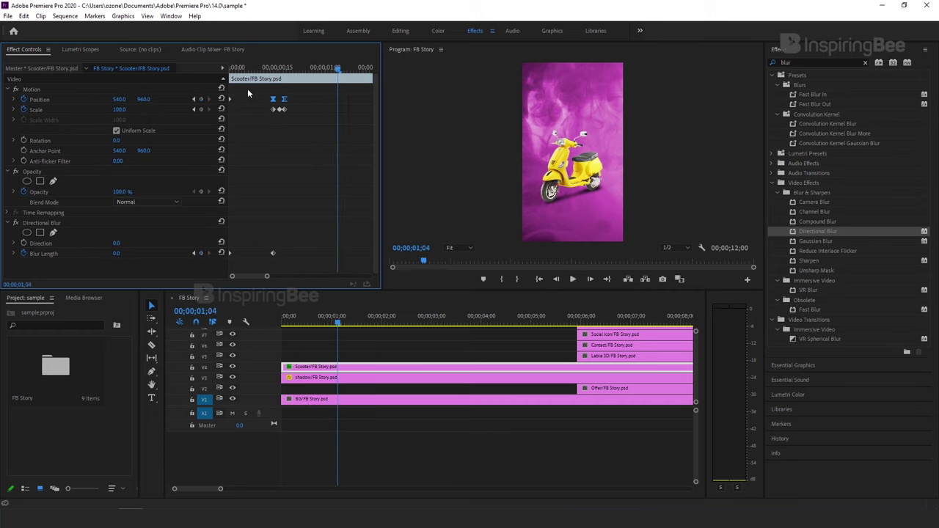
drag(336, 69, 164, 75)
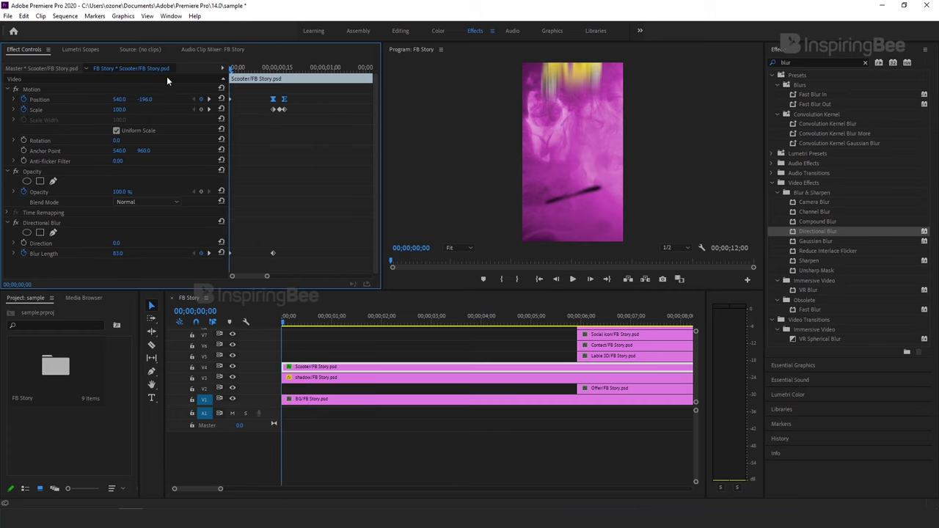
drag(232, 67, 307, 79)
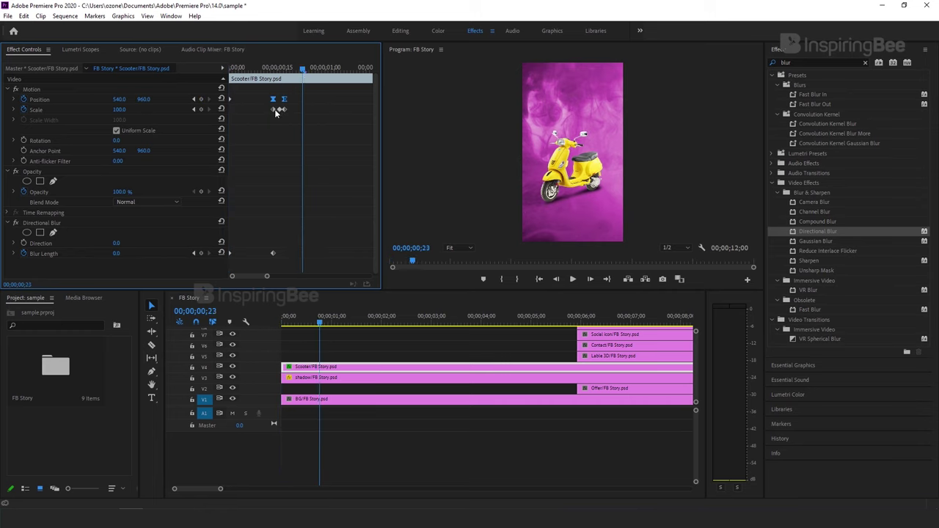
click(41, 89)
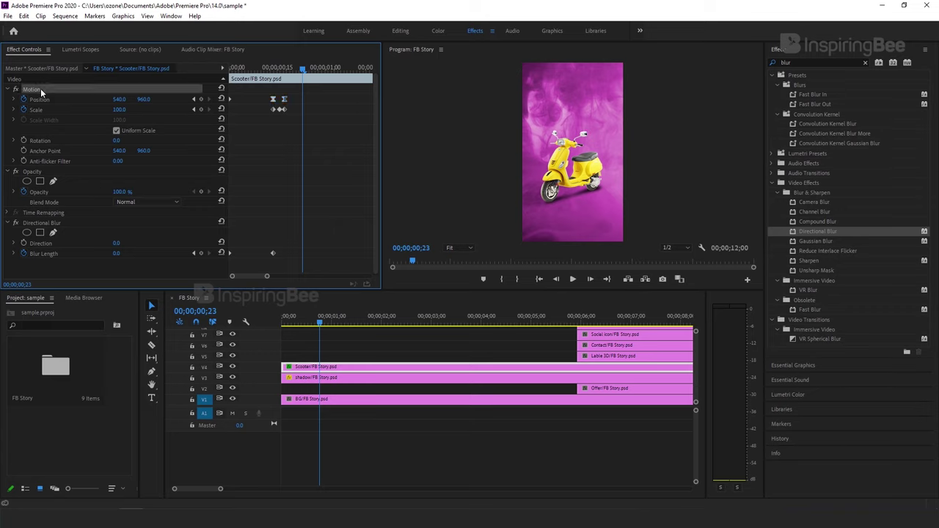
- Copy the scooter's Motion effect and paste it onto the shadow clip
right_click(41, 89)
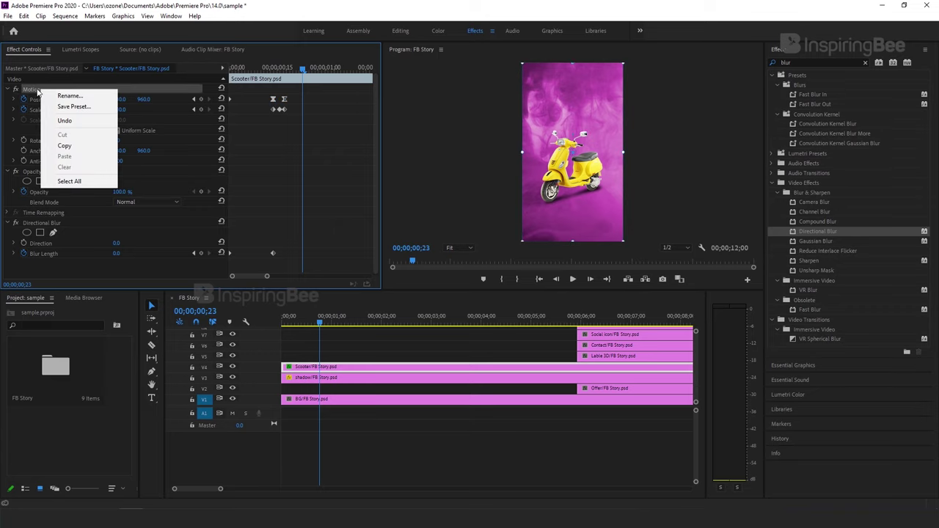
click(65, 146)
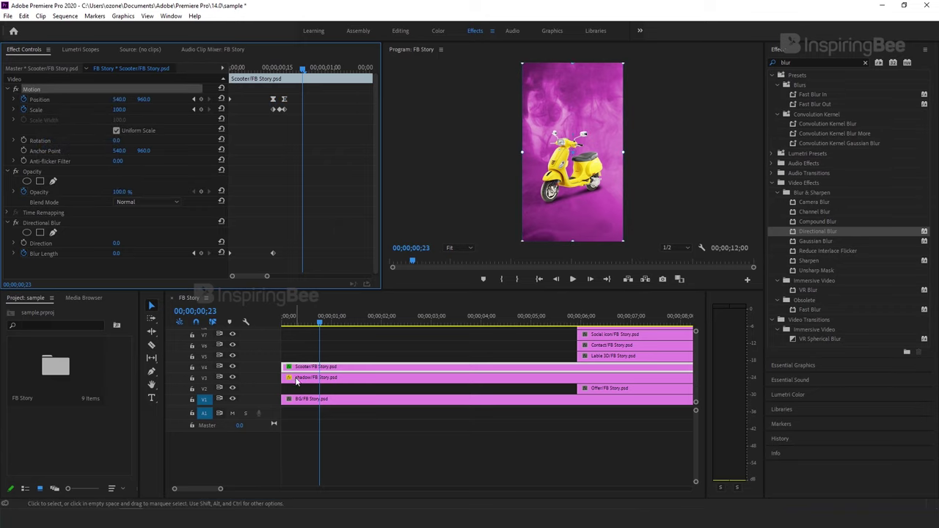
click(296, 380)
click(51, 89)
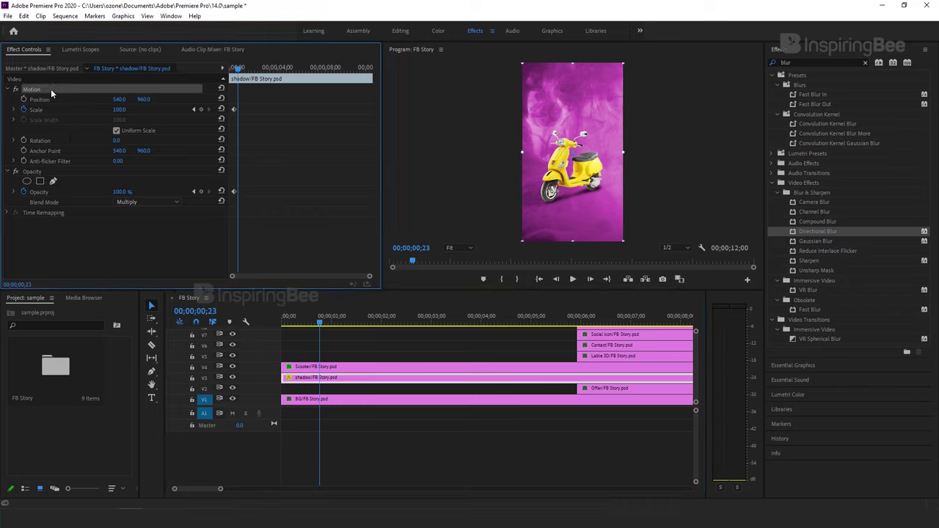
right_click(51, 89)
click(76, 157)
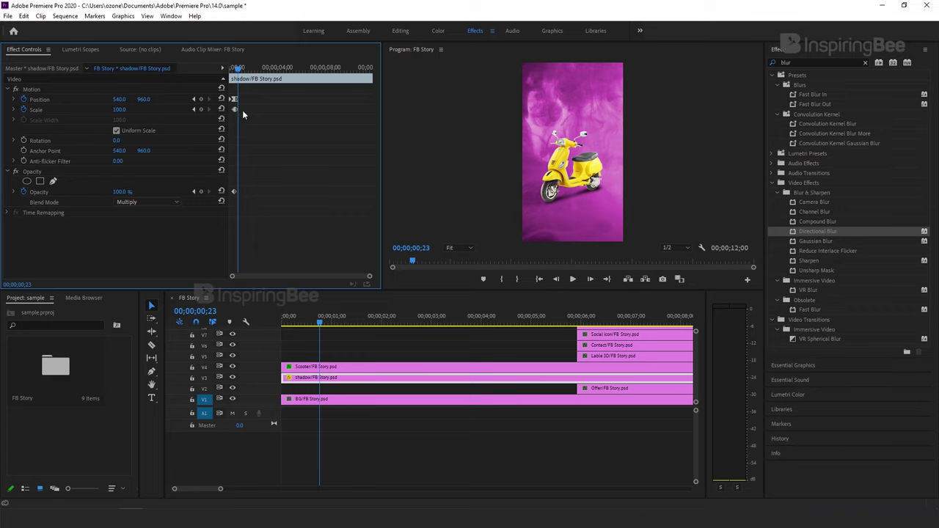
- Remove the shadow's pasted Position animation, keeping only its scale animation
drag(250, 94, 232, 100)
click(24, 99)
drag(241, 70, 233, 76)
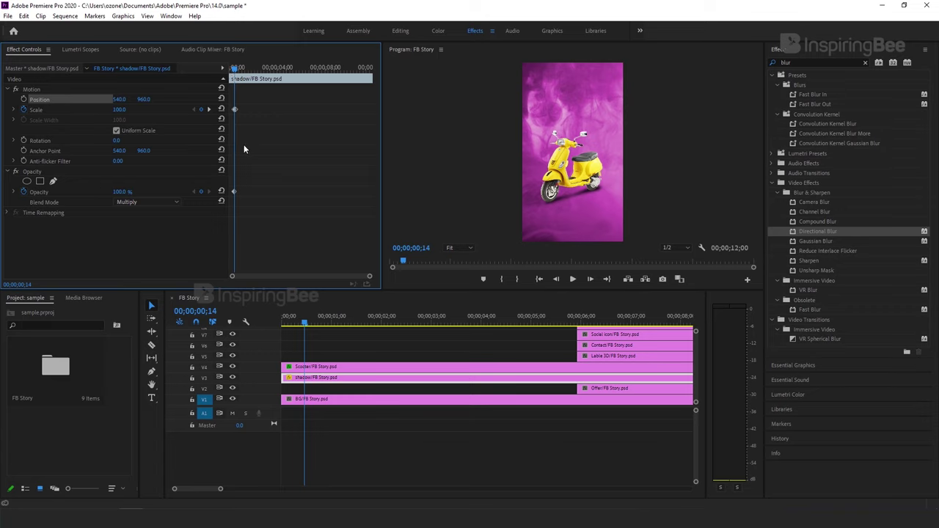
drag(232, 88, 164, 88)
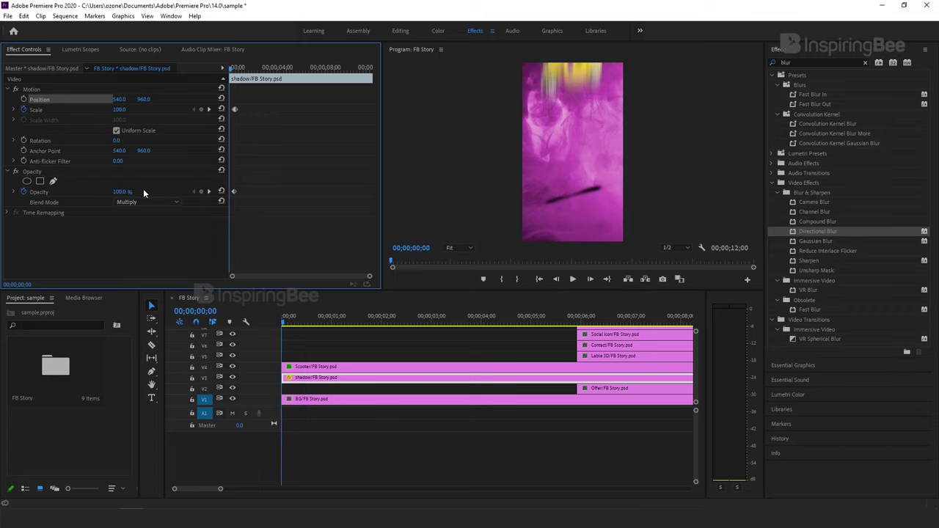
- Keyframe the shadow's Opacity to fade in from 23% to fully visible, then play it back
mouse_move(121, 192)
mouse_down()
mouse_move(65, 191)
mouse_move(135, 191)
mouse_move(73, 191)
mouse_up()
drag(238, 67, 245, 68)
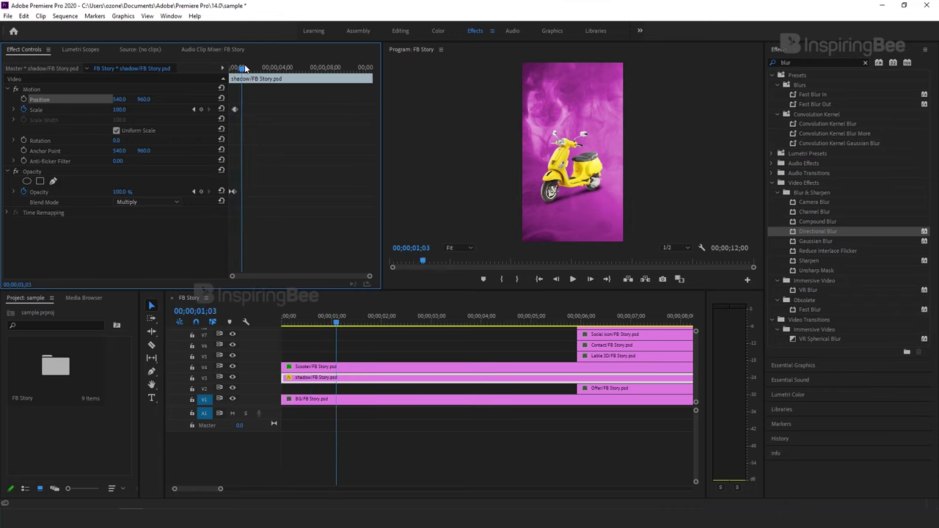
drag(246, 68, 232, 67)
key(space)
key(space)
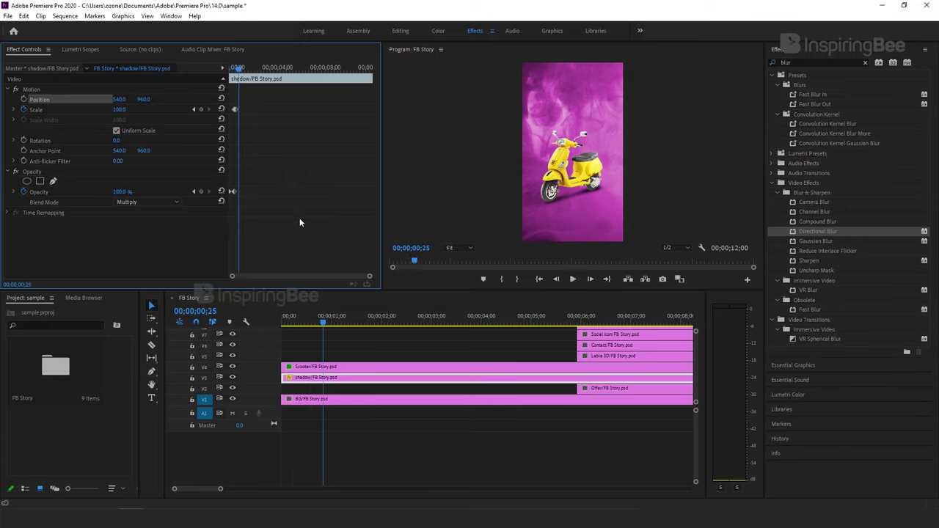
click(285, 322)
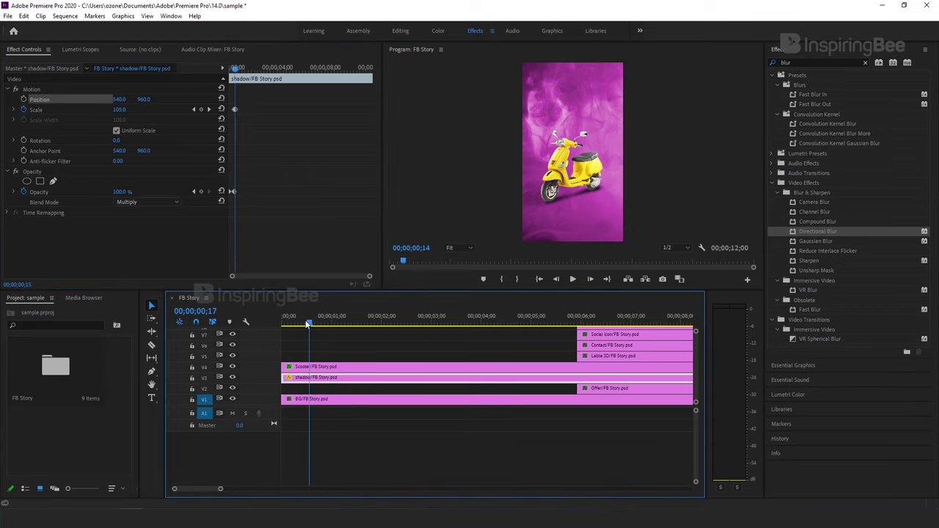
- Trim the Lable 3D clip's left edge so it starts at 00;00;00;20
drag(287, 323, 317, 319)
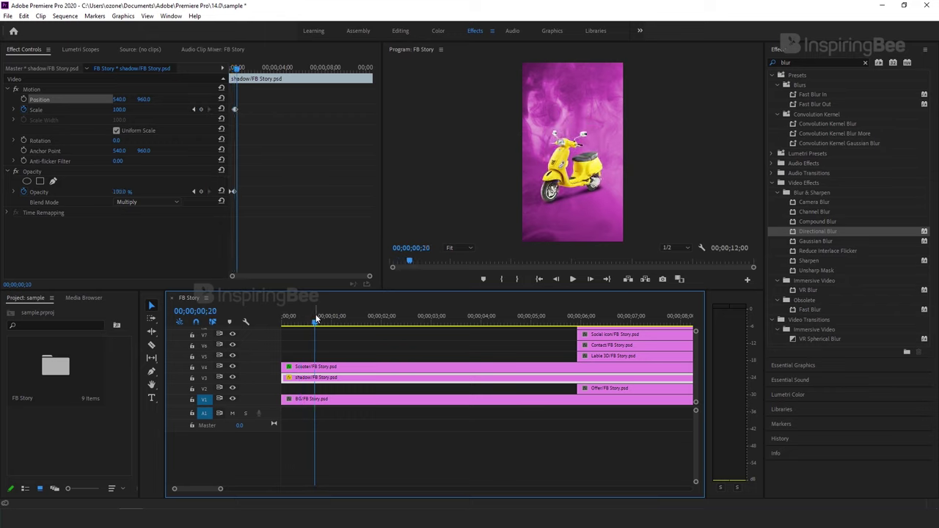
click(604, 358)
drag(580, 356, 319, 358)
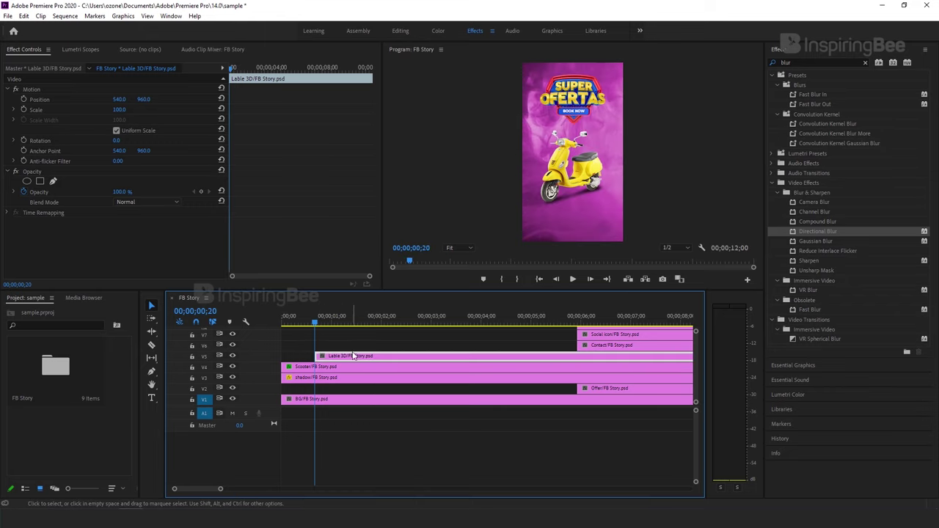
- Move the label's anchor point to 550.5, 629.5 and start a Scale keyframe there
click(34, 89)
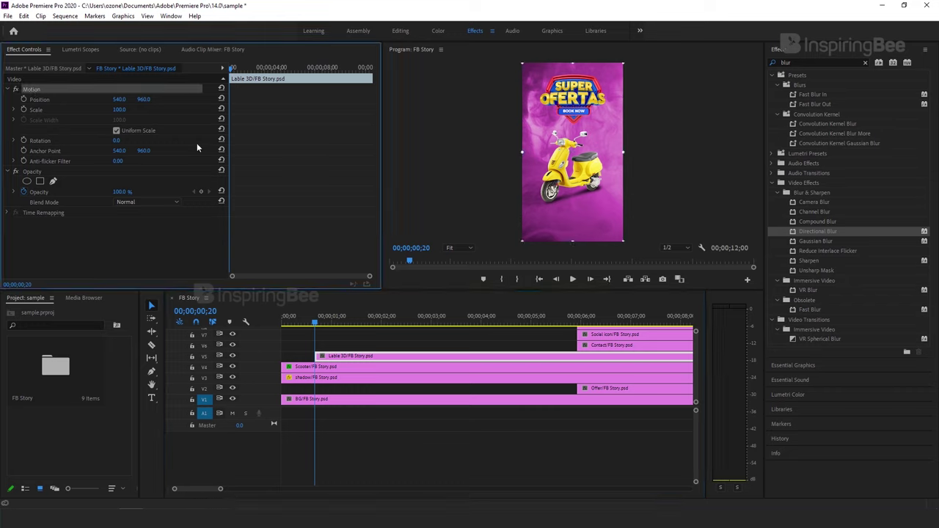
drag(578, 160, 574, 123)
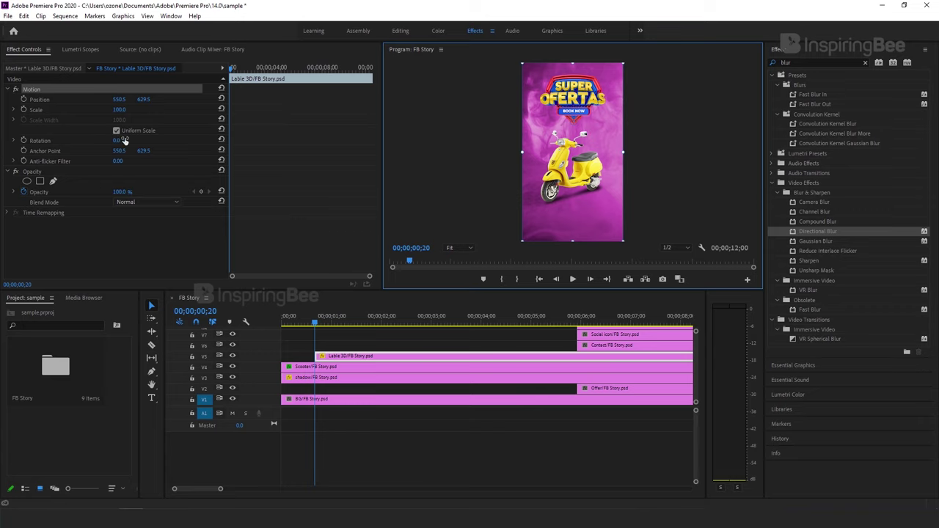
click(24, 110)
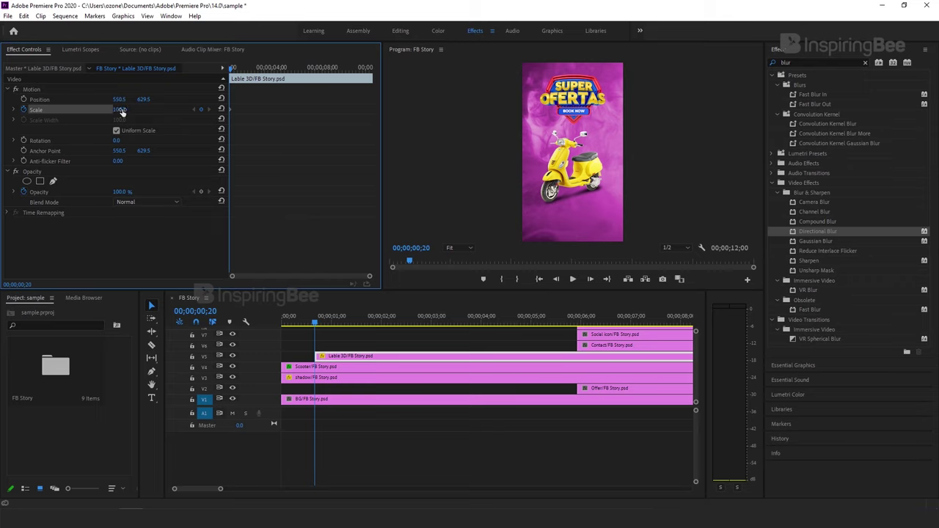
- Key the label's Scale at 0 at the start, then 110 two frames later
text(0)
key(Return)
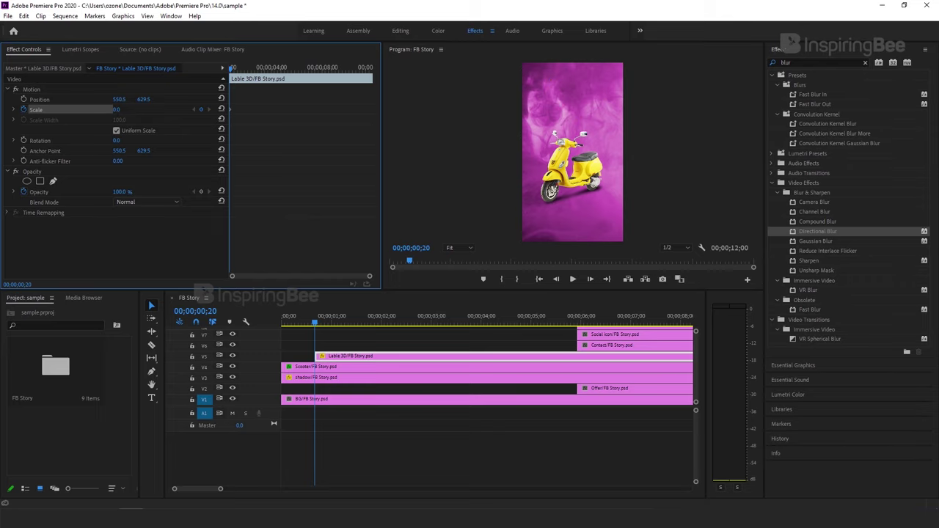
click(316, 324)
key(Right)
key(Right)
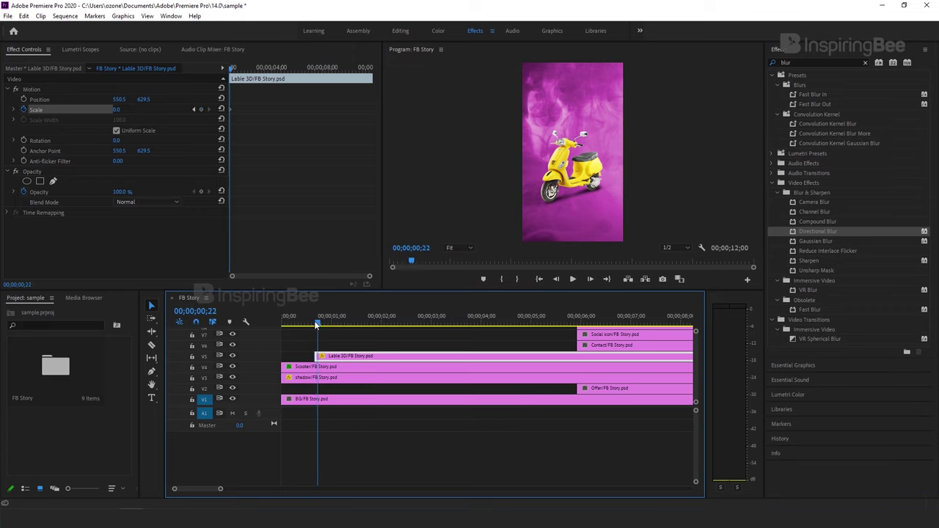
key(Right)
key(Right)
key(Right)
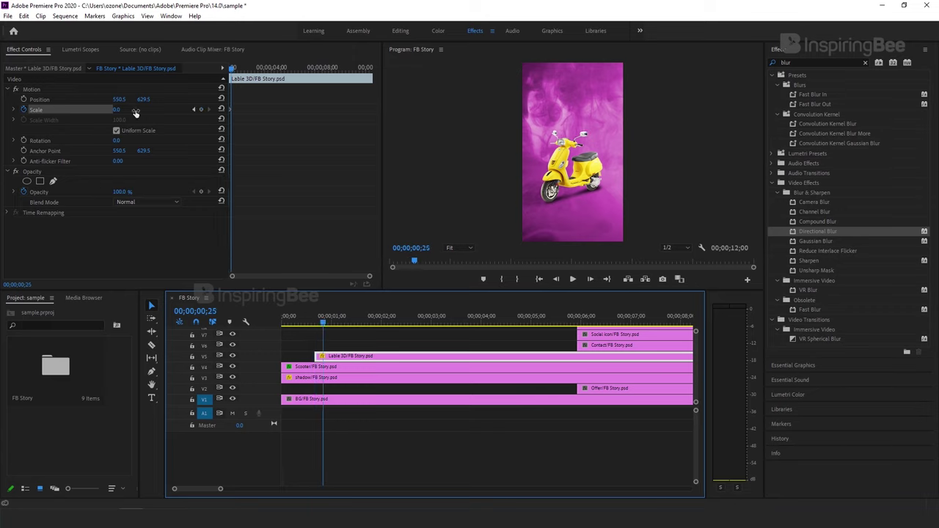
click(130, 110)
text(110)
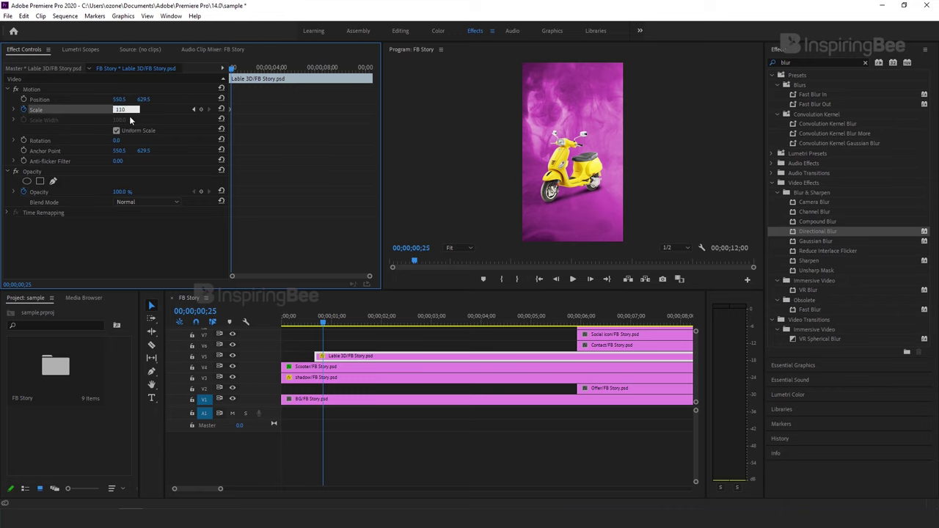
key(Return)
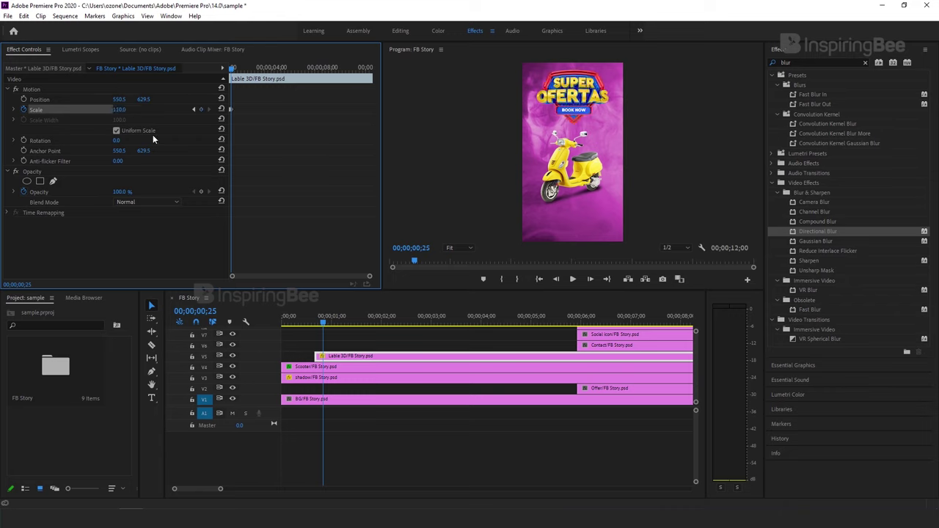
key(Right)
key(Right)
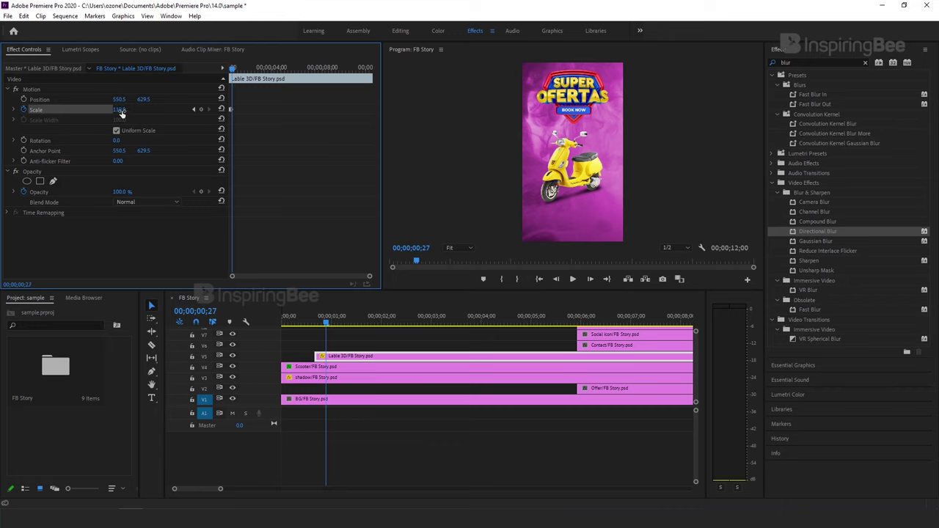
click(123, 109)
click(107, 111)
- Add label Scale keyframes of 95 and 100 on the next two frames
key(Right)
click(125, 108)
text(9)
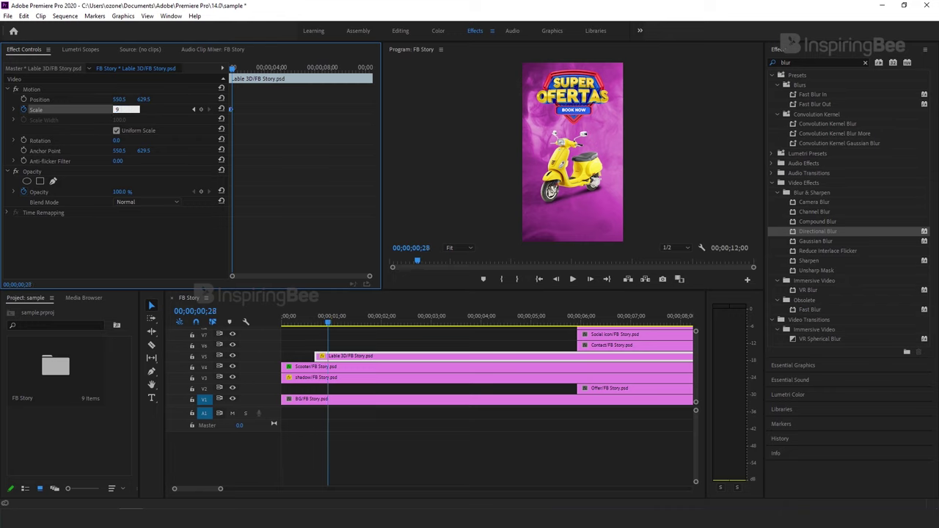
key(Return)
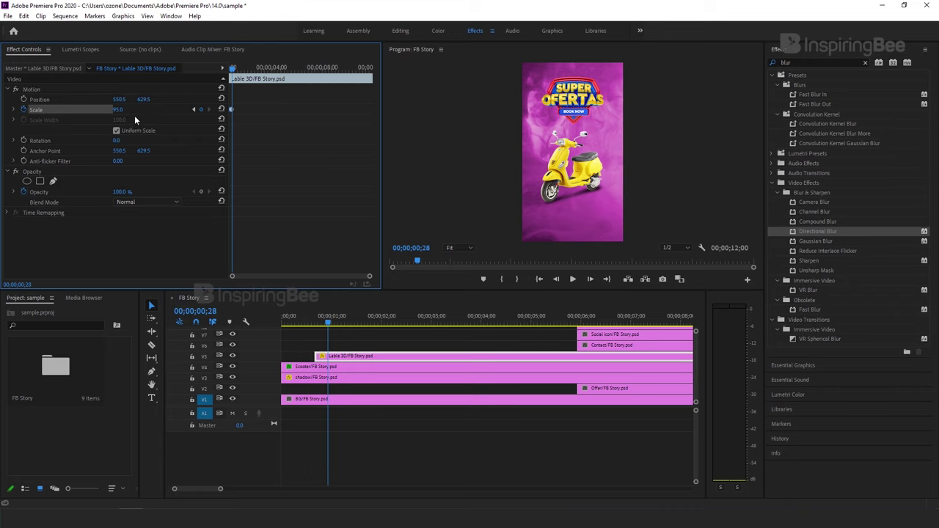
key(Right)
key(Right)
click(125, 109)
text(100)
key(Return)
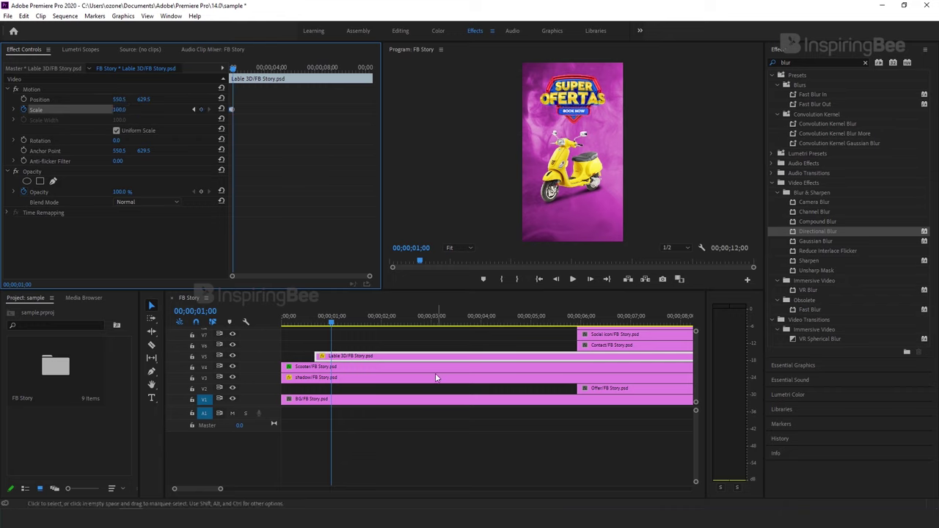
- Extend the Offer clip's start back to 00;00;01;06
drag(319, 323, 260, 319)
key(space)
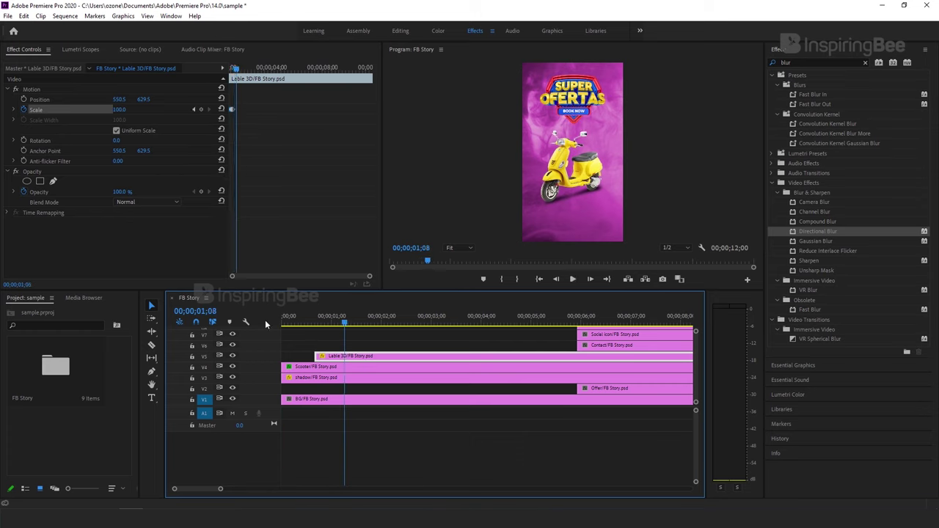
drag(341, 325, 342, 325)
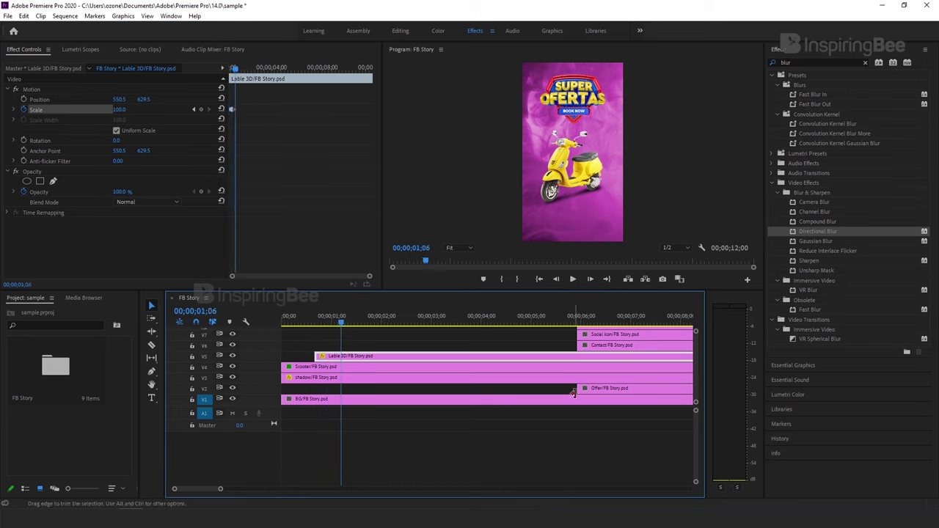
drag(585, 391, 346, 383)
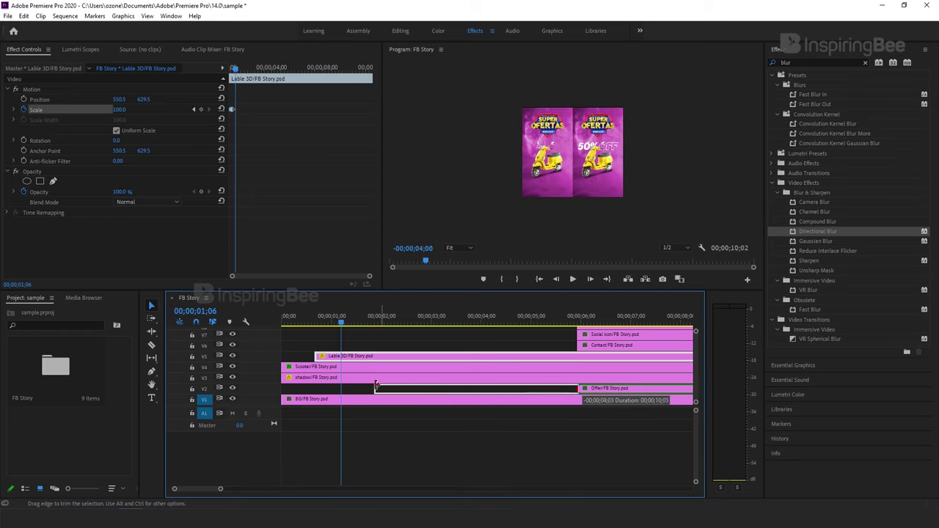
drag(347, 382, 345, 382)
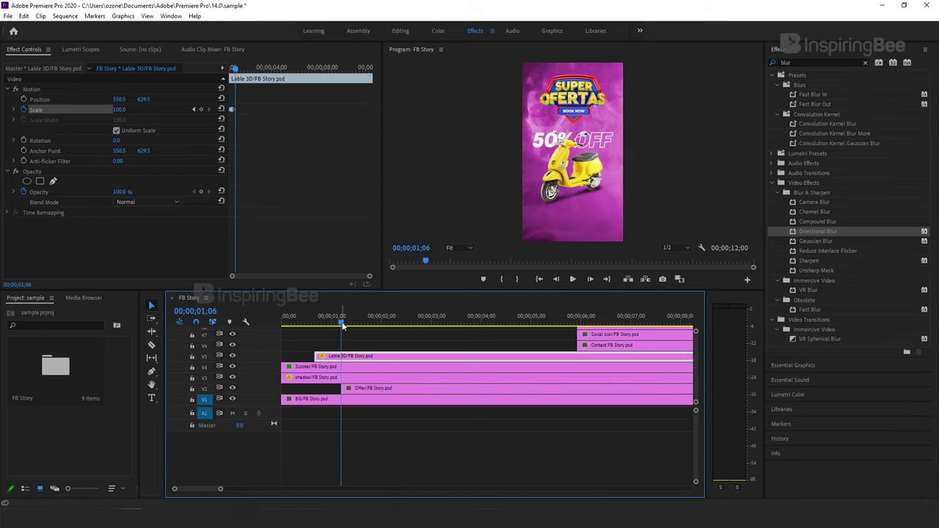
- Razor the Offer clip at 00;00;01;12 and select the short first piece
drag(342, 325, 356, 346)
key(c)
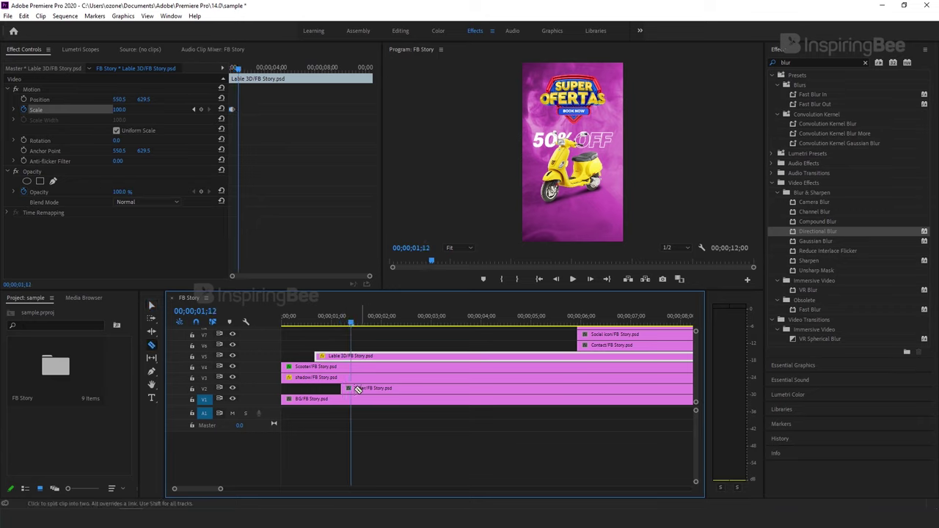
click(353, 388)
key(v)
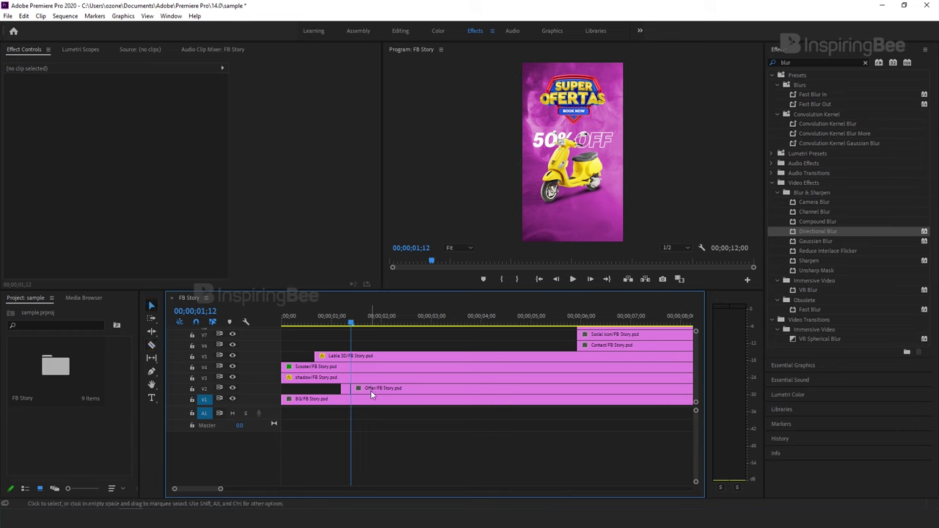
click(346, 388)
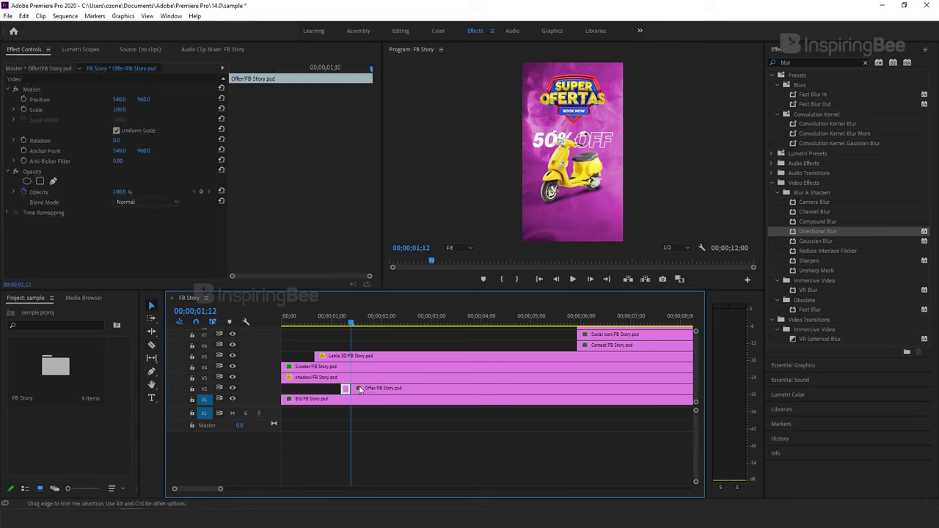
- Search 'glit' and drop the TOTAL CHAOS preset onto the first Offer piece, previewing around 00;00;01;15
double_click(787, 62)
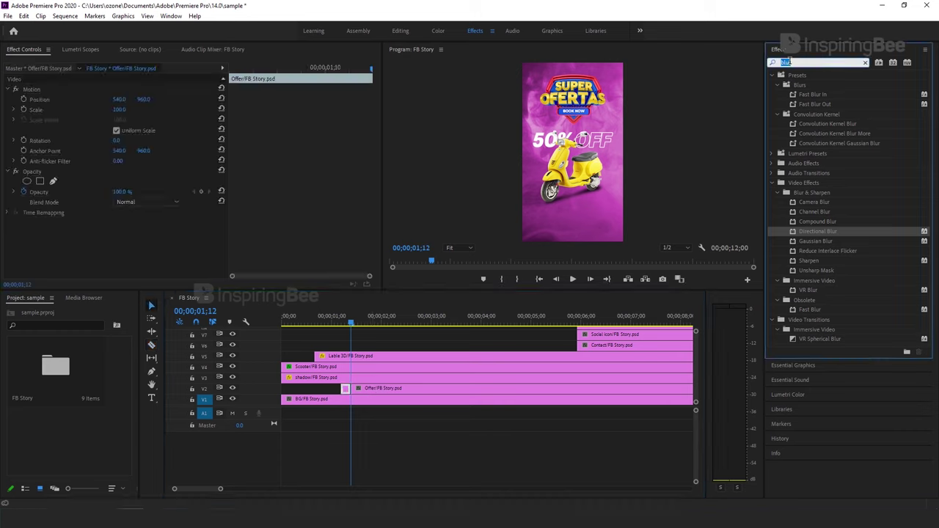
text(glit)
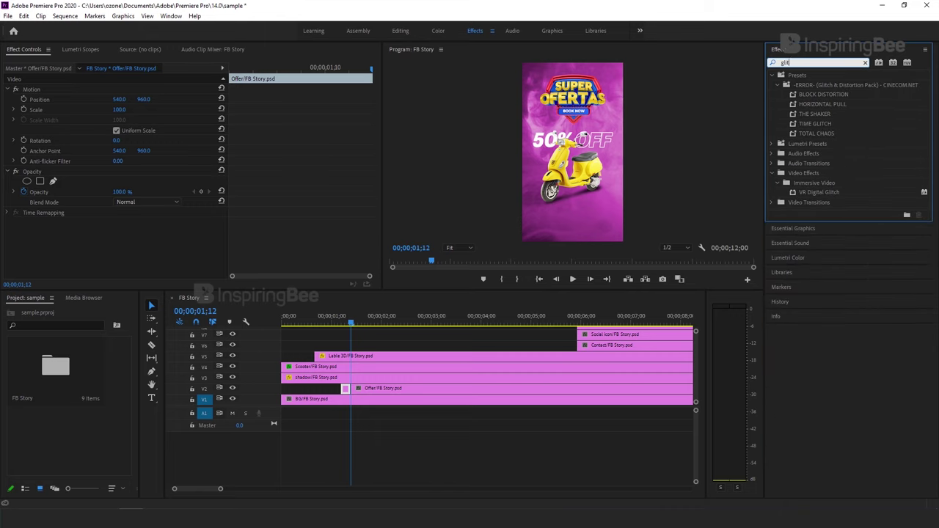
click(804, 135)
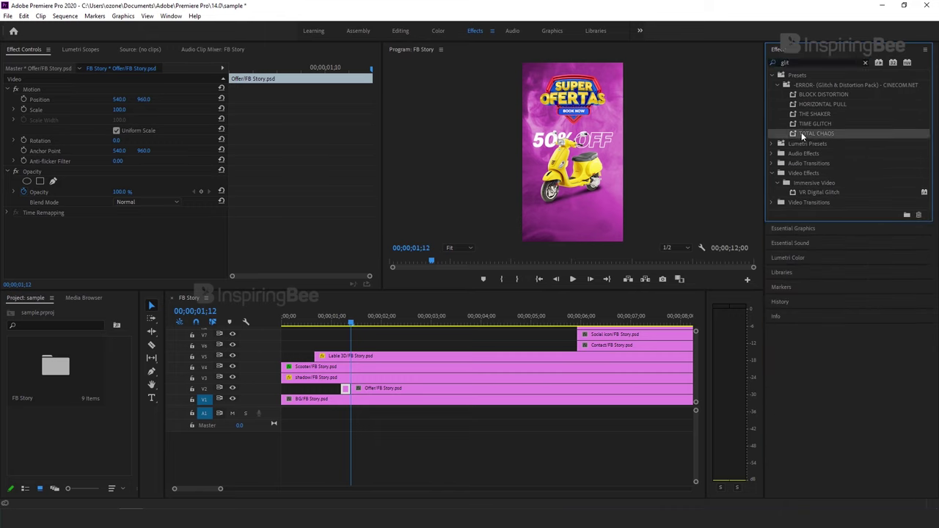
drag(801, 133, 346, 390)
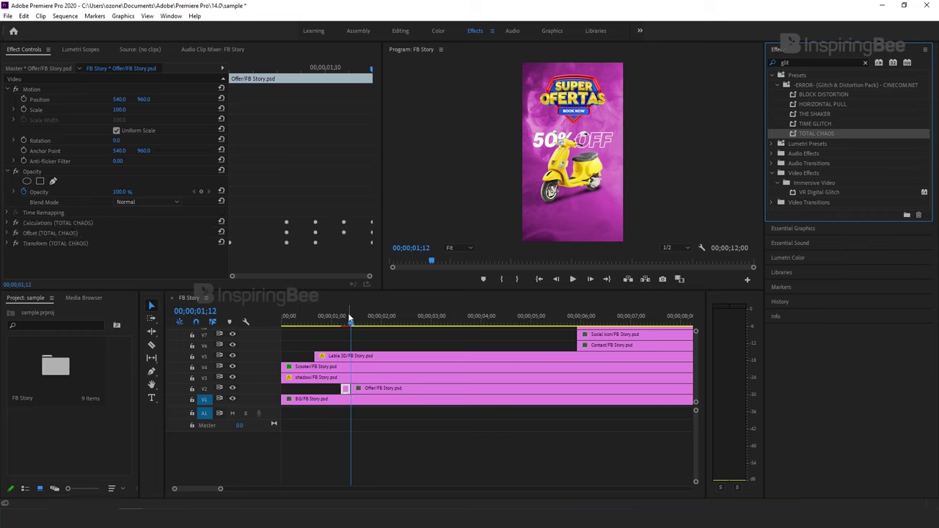
drag(350, 324, 358, 321)
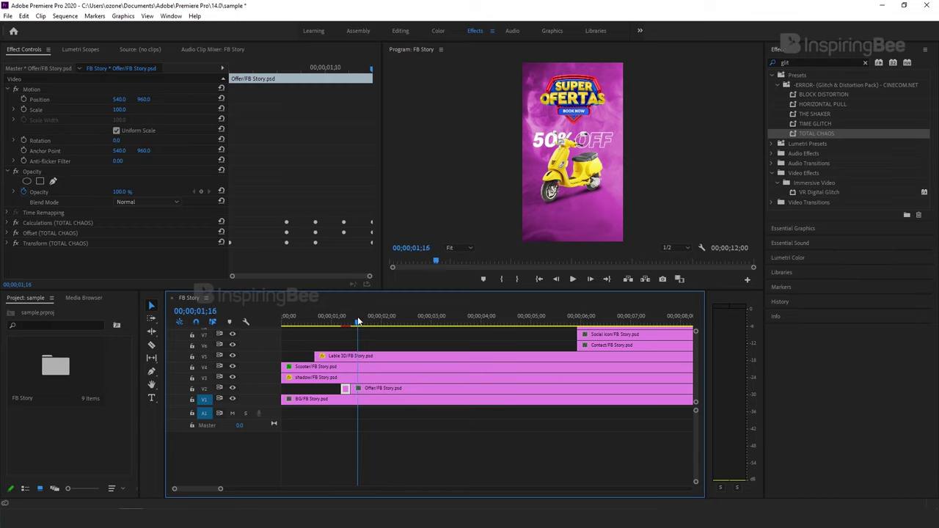
- Drag the V8 Service clip's left edge back to start at 00;00;01;16
click(600, 335)
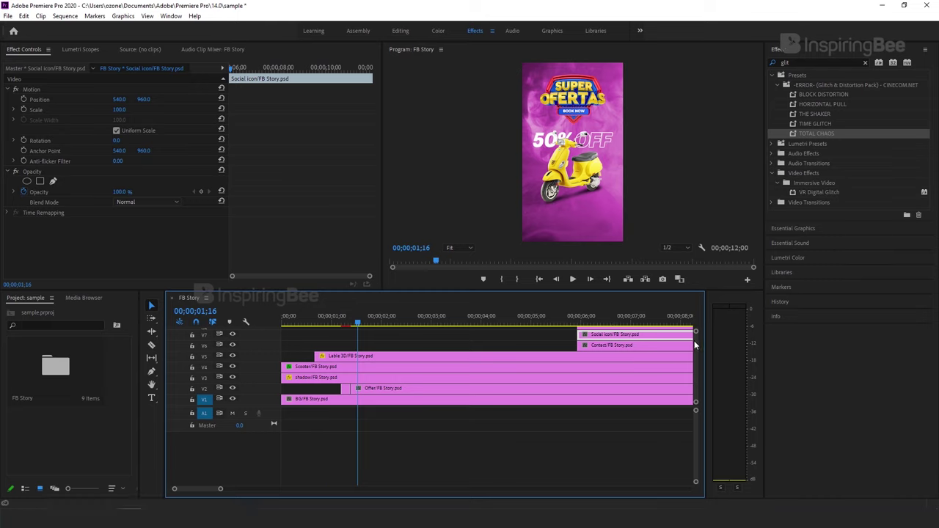
drag(696, 332, 695, 325)
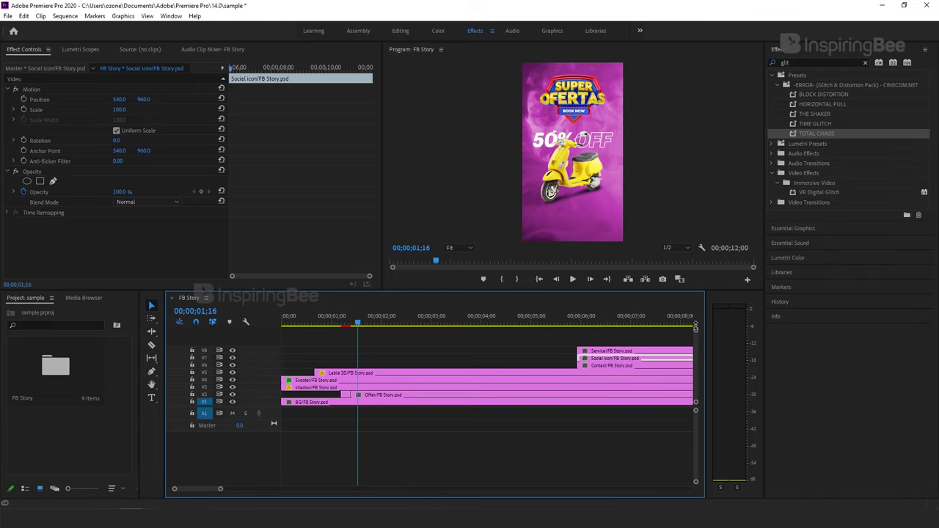
click(617, 352)
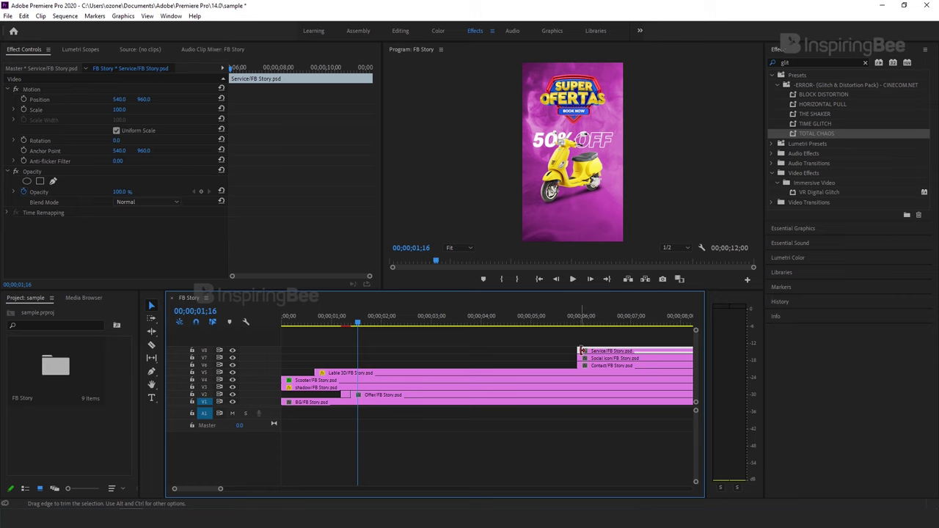
drag(579, 351, 359, 351)
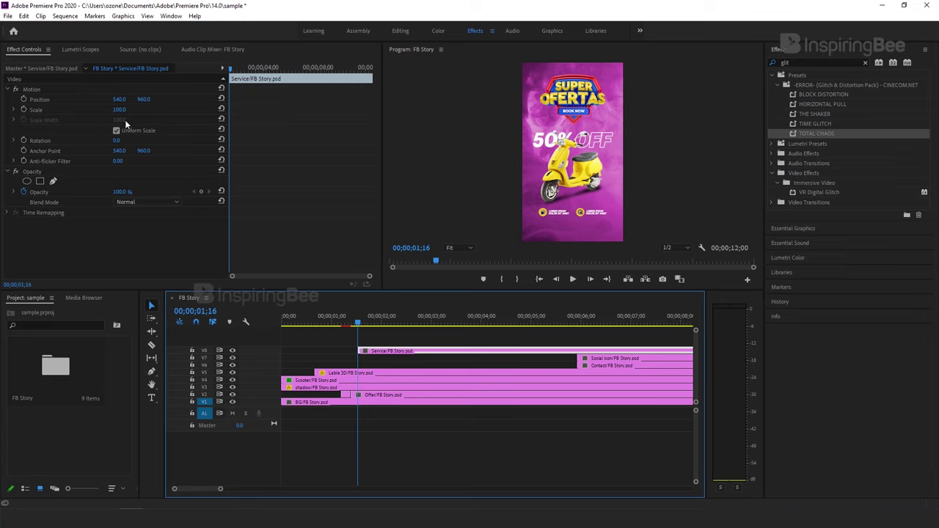
click(61, 90)
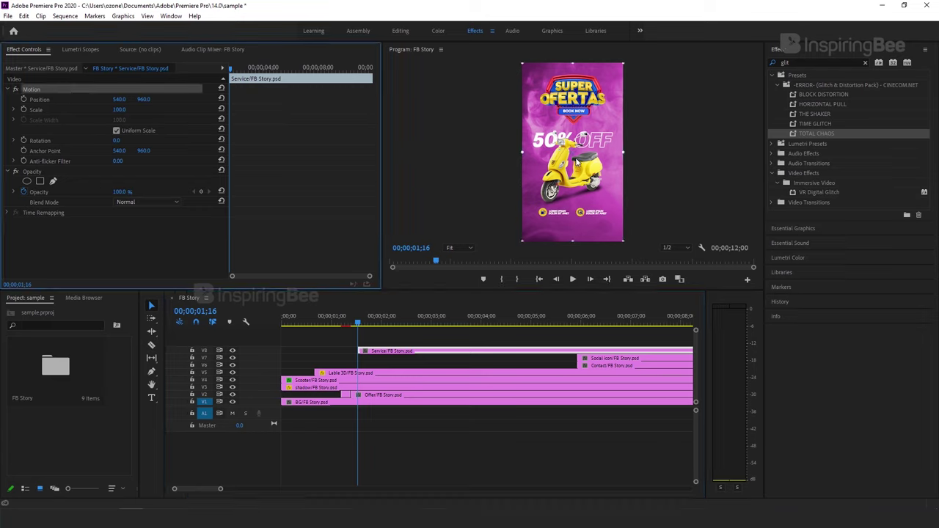
- Move the Service layer's anchor onto the bottom icons and start a Scale keyframe at 0
click(579, 161)
drag(579, 160, 575, 215)
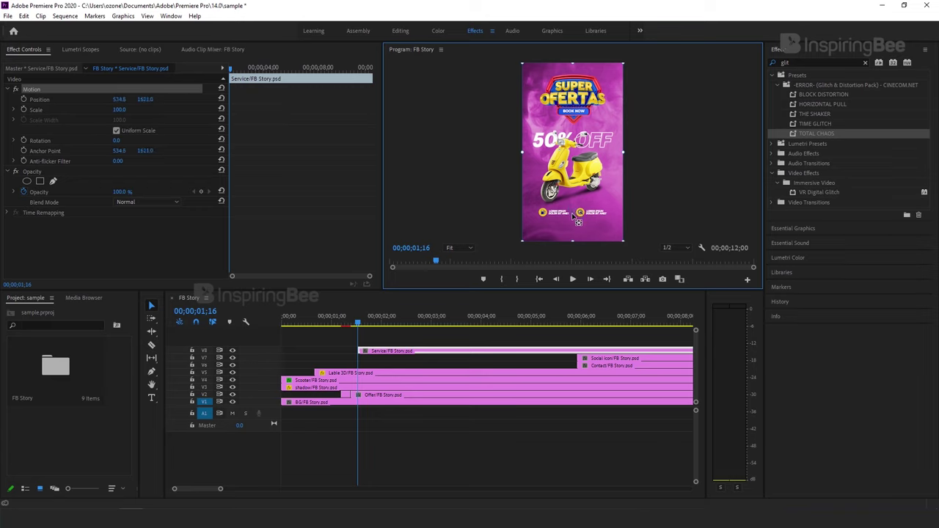
key(ctrl+z)
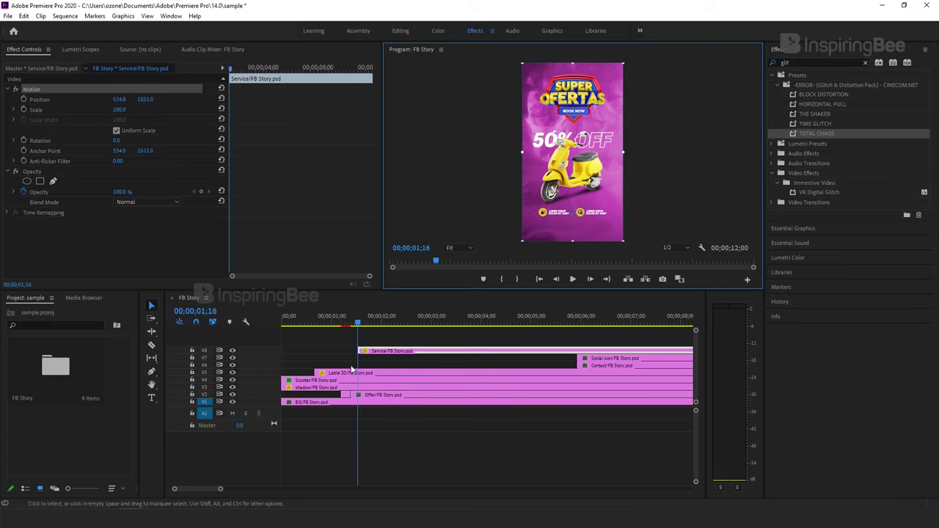
click(23, 109)
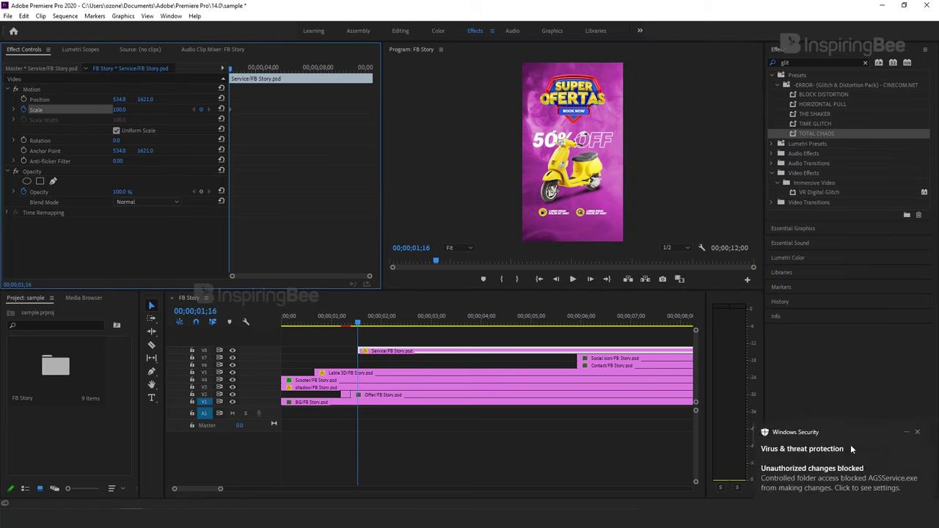
click(916, 433)
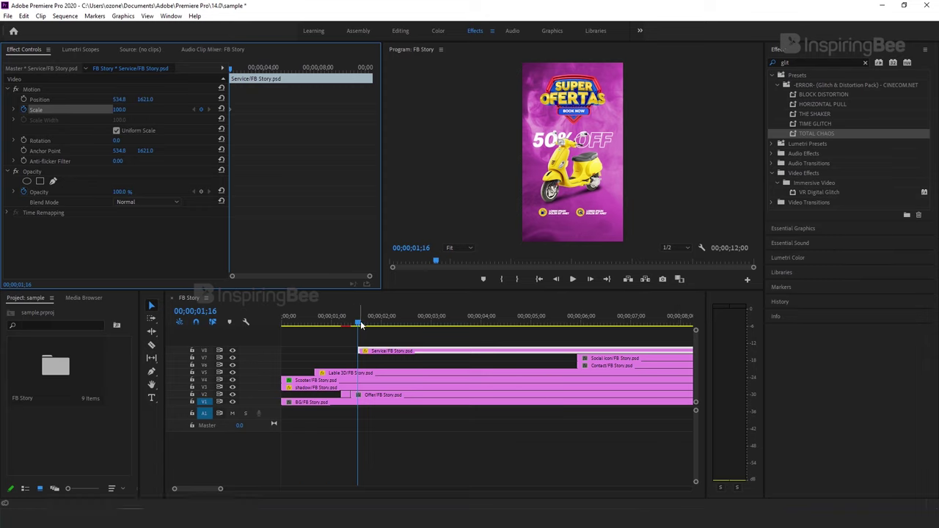
drag(120, 110, 324, 305)
- Add Service Scale keyframes of 110, 95 and 100 on the following frames
key(Right)
key(Right)
key(Right)
key(Right)
key(Right)
click(117, 110)
text(110)
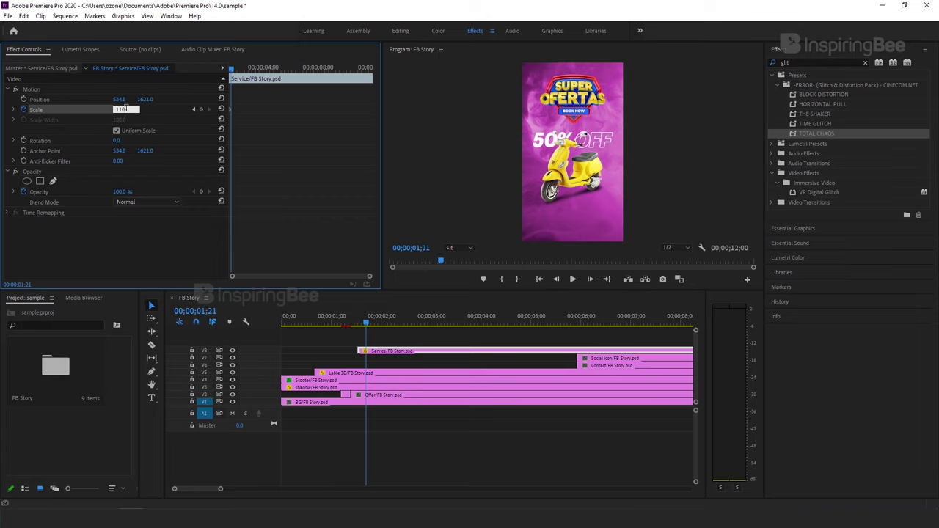
key(Return)
key(Right)
key(Right)
key(Right)
click(124, 109)
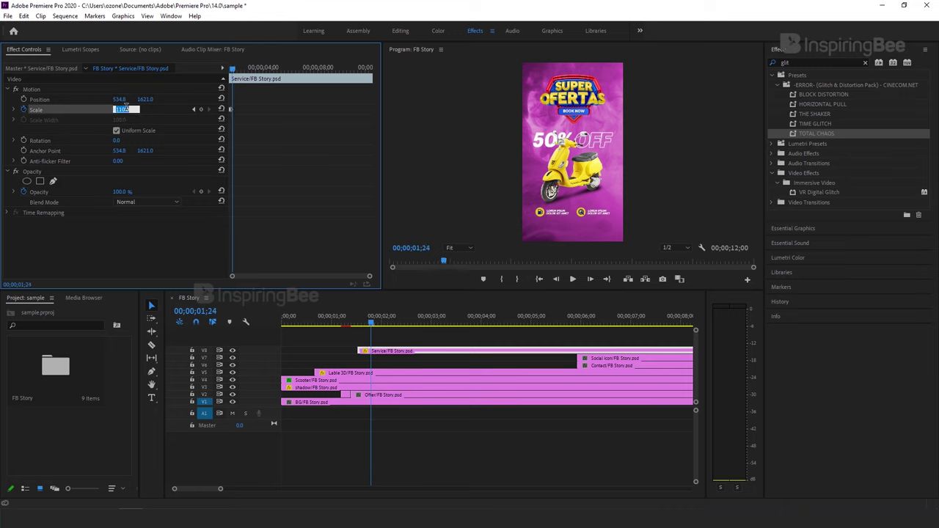
text(95)
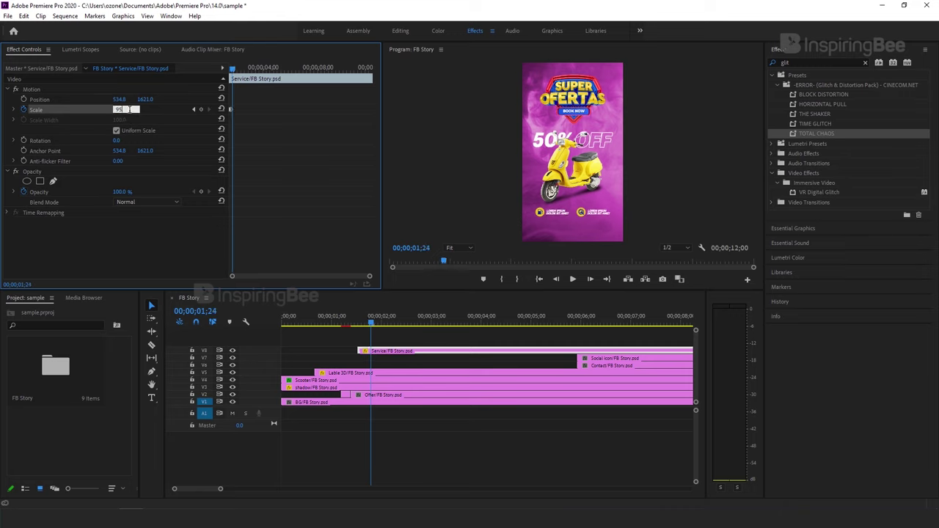
key(Return)
click(126, 109)
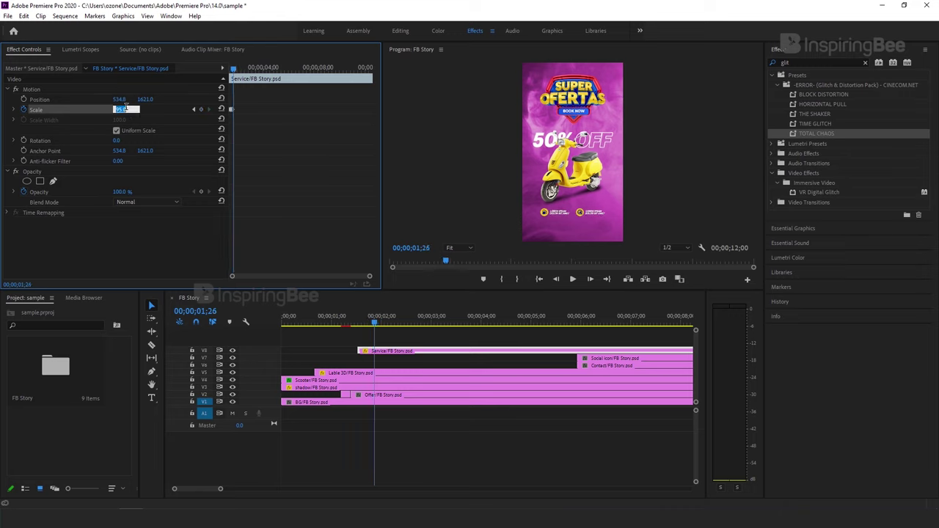
text(100)
key(Return)
- Play back the Service icons' scale pop-in from 00;00;01;18
click(360, 325)
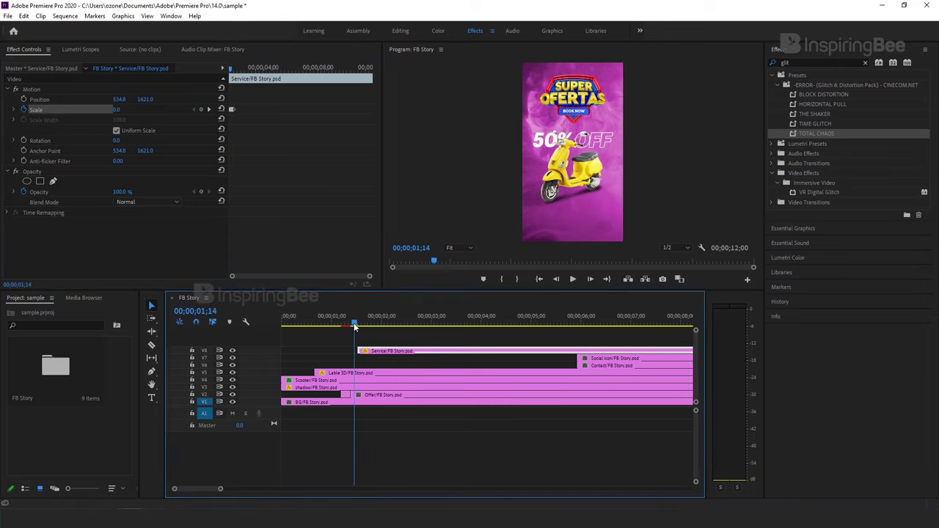
key(space)
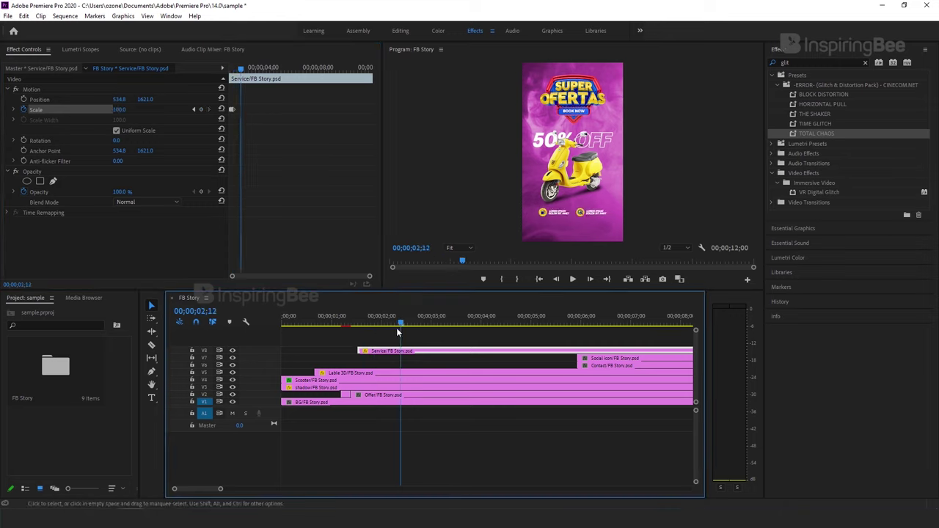
mouse_move(402, 328)
mouse_down()
mouse_move(348, 327)
mouse_move(382, 325)
mouse_up()
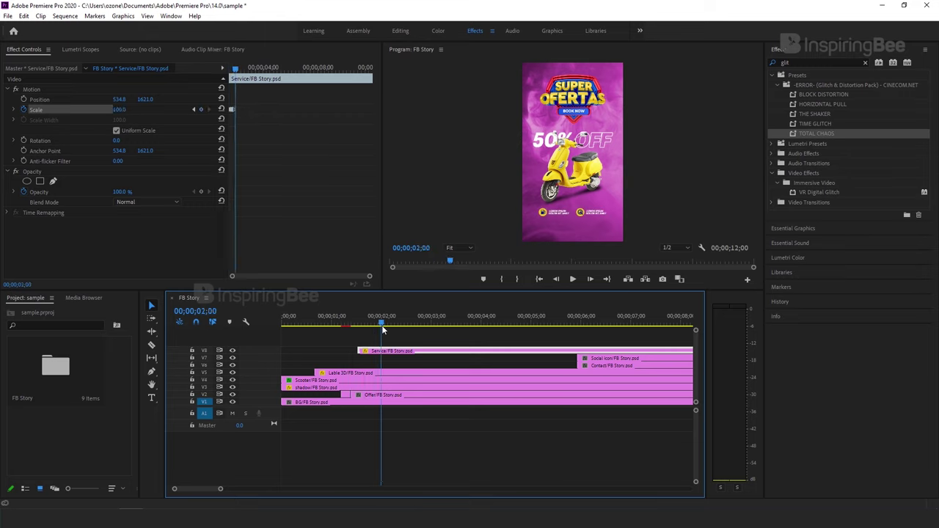
- Trim the Contact/FB Story clip to start at 00;00;02;00
click(603, 364)
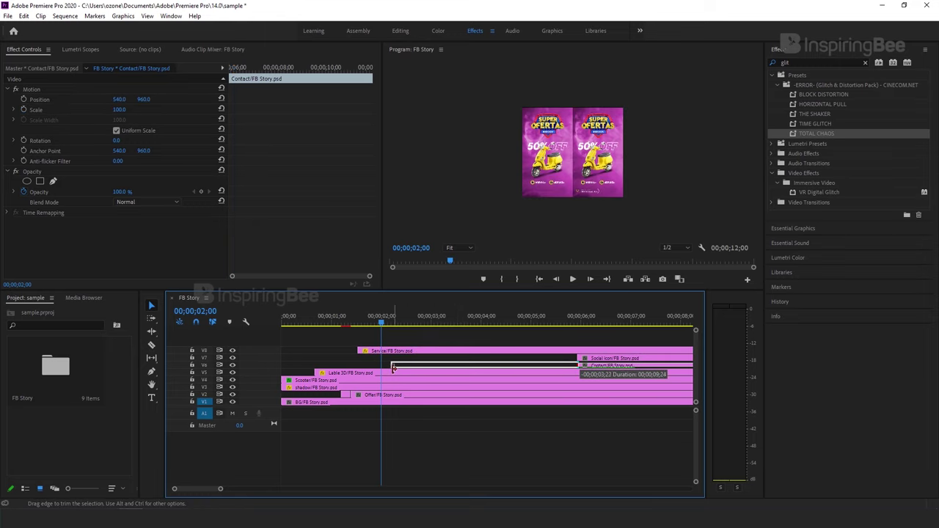
drag(502, 363, 392, 368)
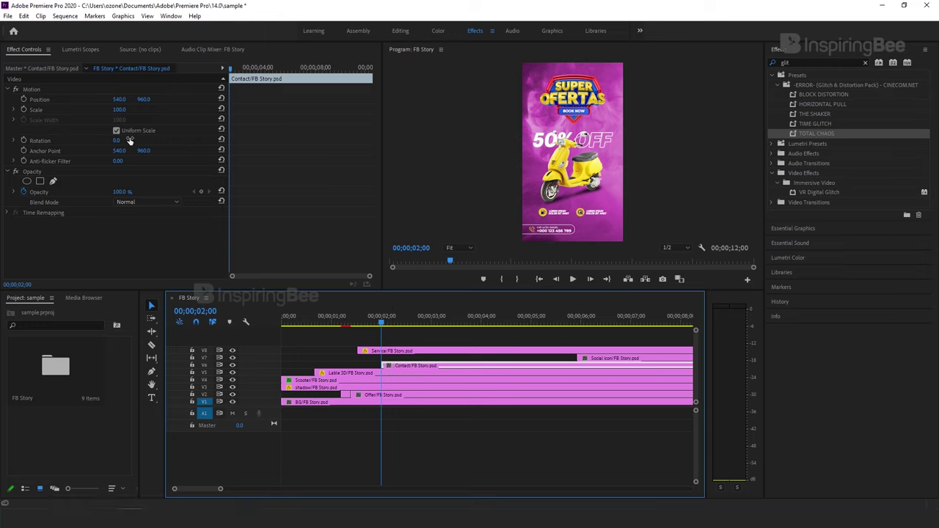
click(38, 100)
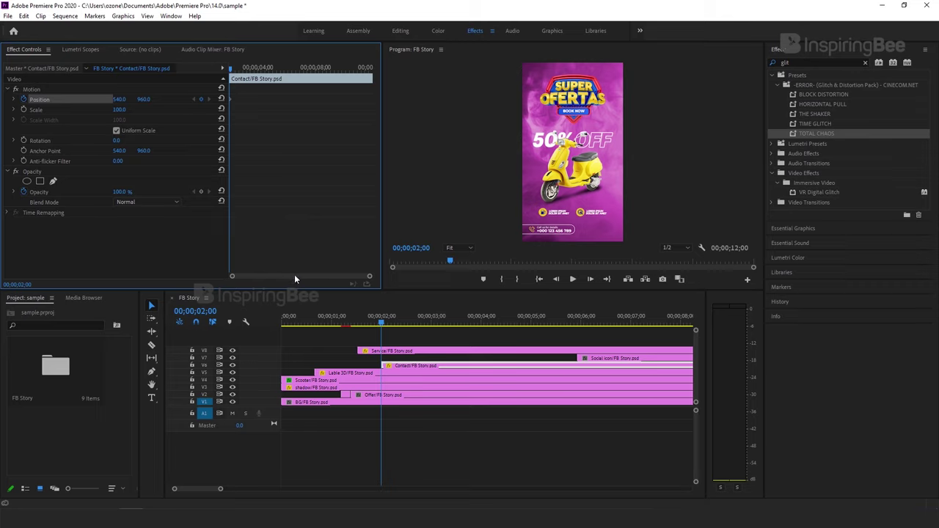
click(383, 326)
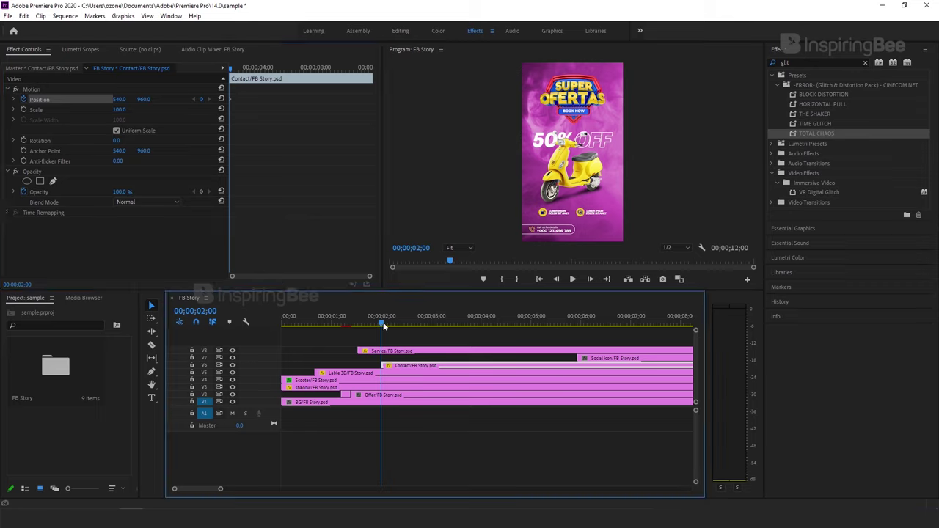
key(Right)
key(Right)
key(Right)
key(Right)
key(Right)
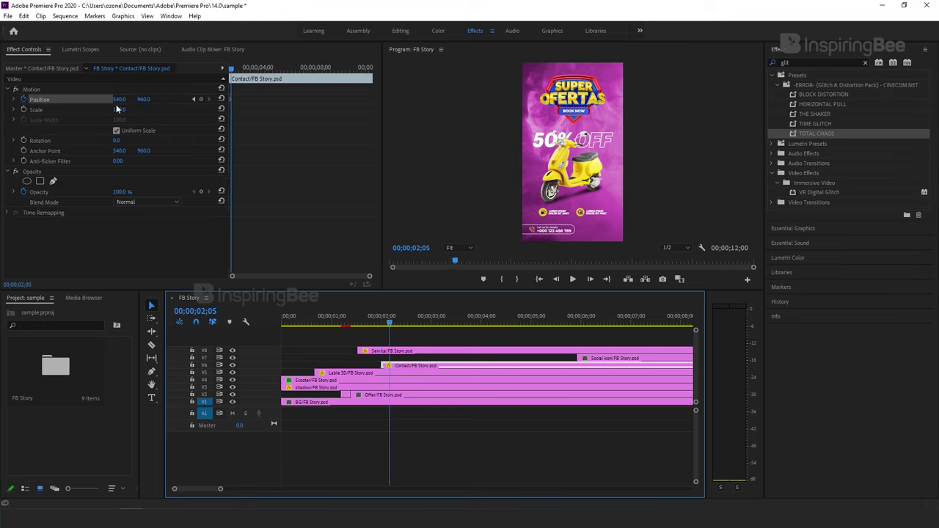
- Add Contact Position keyframes at the start and at 00;00;02;10
click(201, 99)
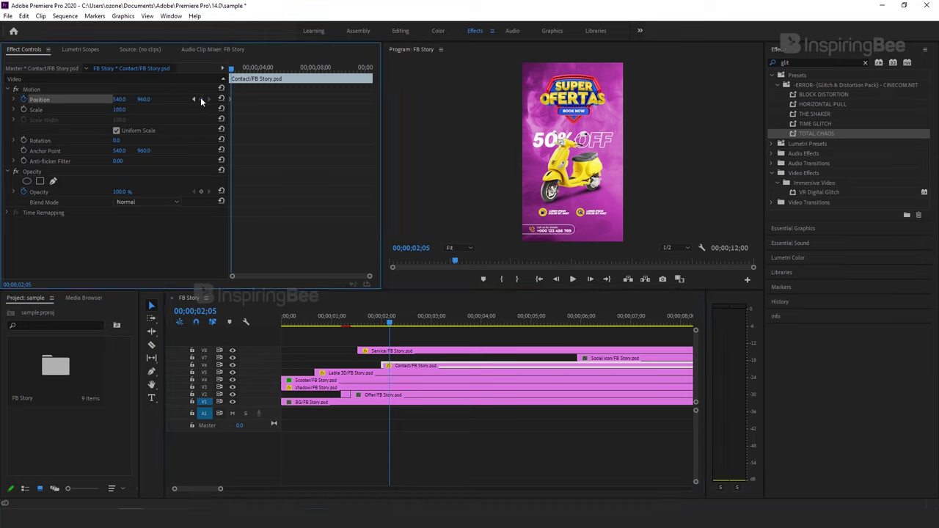
key(Right)
key(Right)
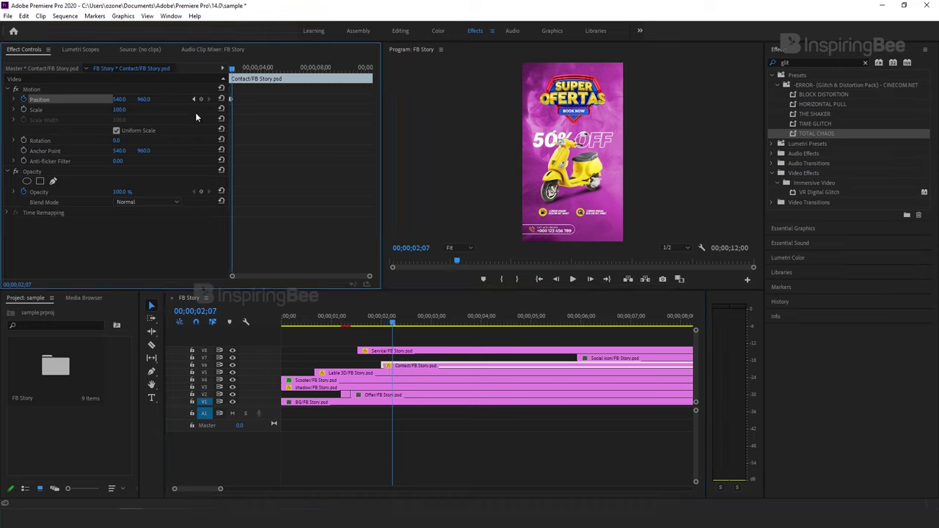
key(Right)
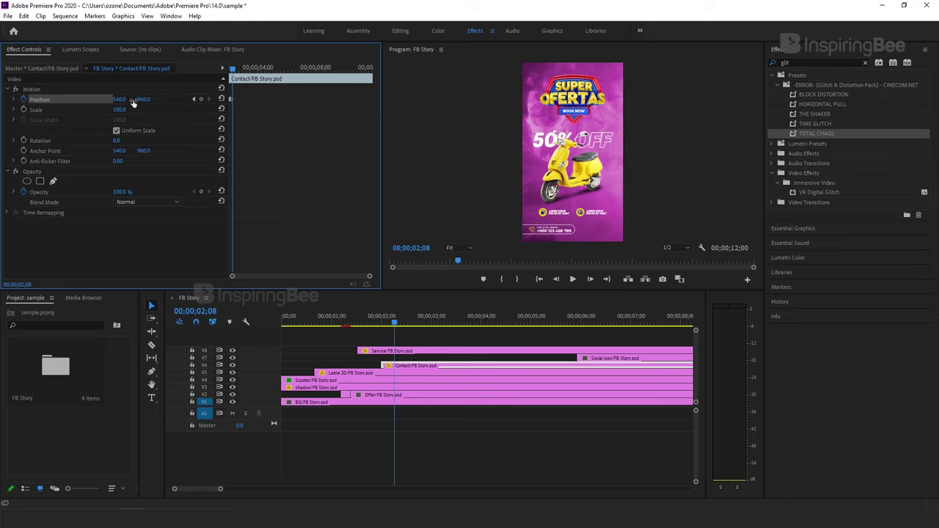
key(Right)
key(Right)
click(200, 99)
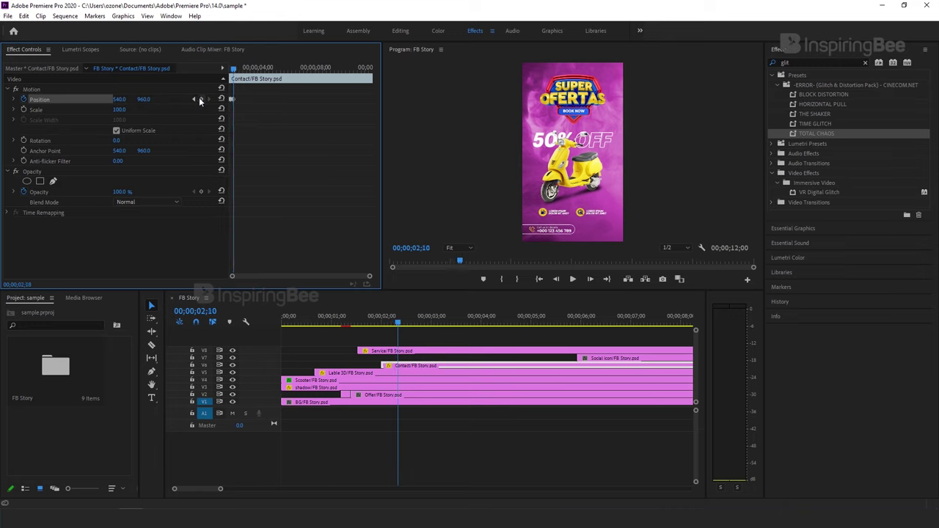
key(Left)
key(Left)
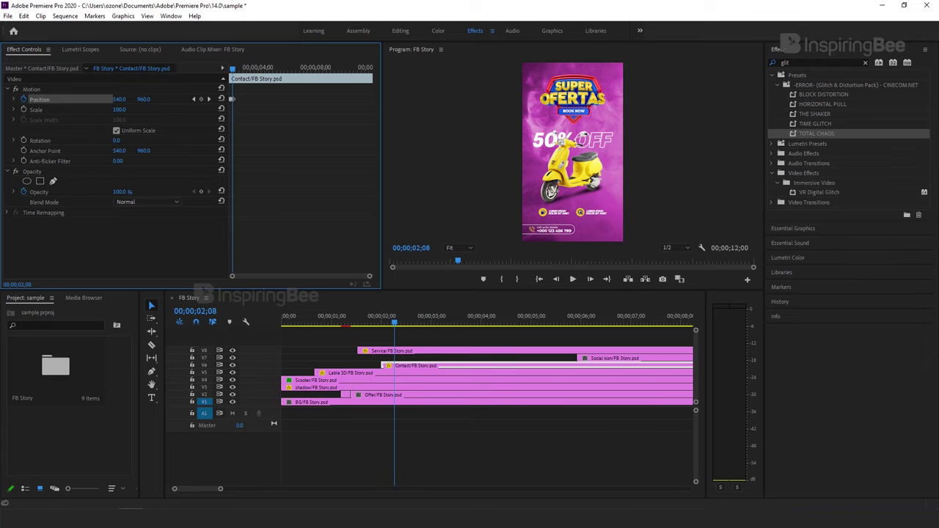
- Set the Contact bar's X to -24 at 02;00 so it slides to 540
drag(143, 99, 143, 103)
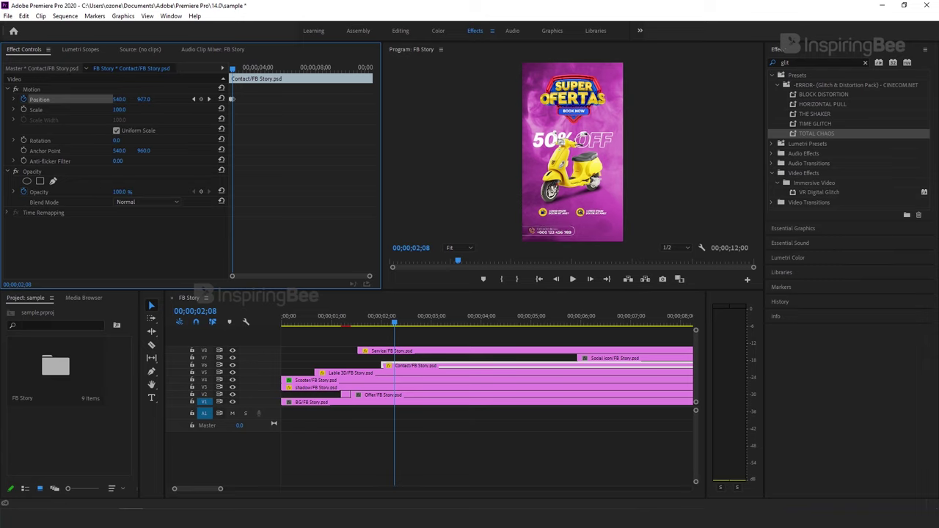
key(ctrl+z)
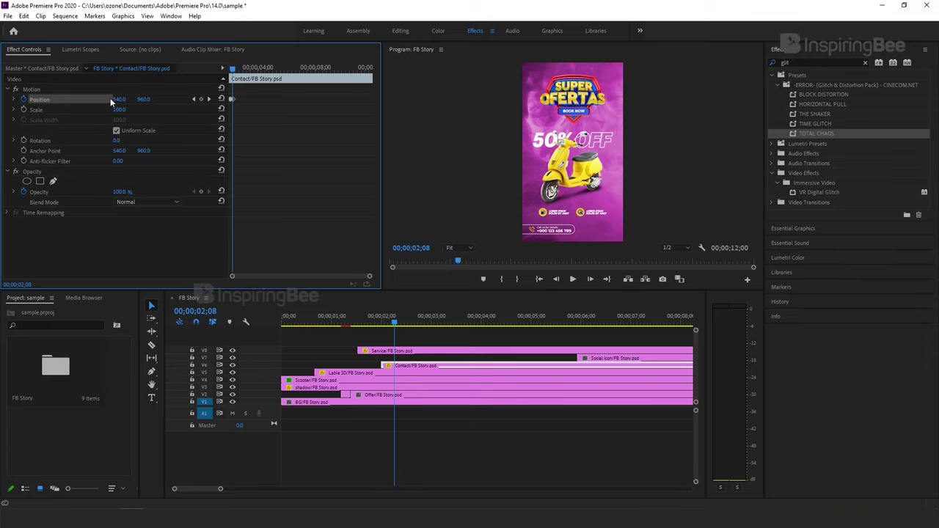
mouse_move(119, 99)
mouse_down()
mouse_move(138, 99)
mouse_move(116, 99)
mouse_up()
click(381, 323)
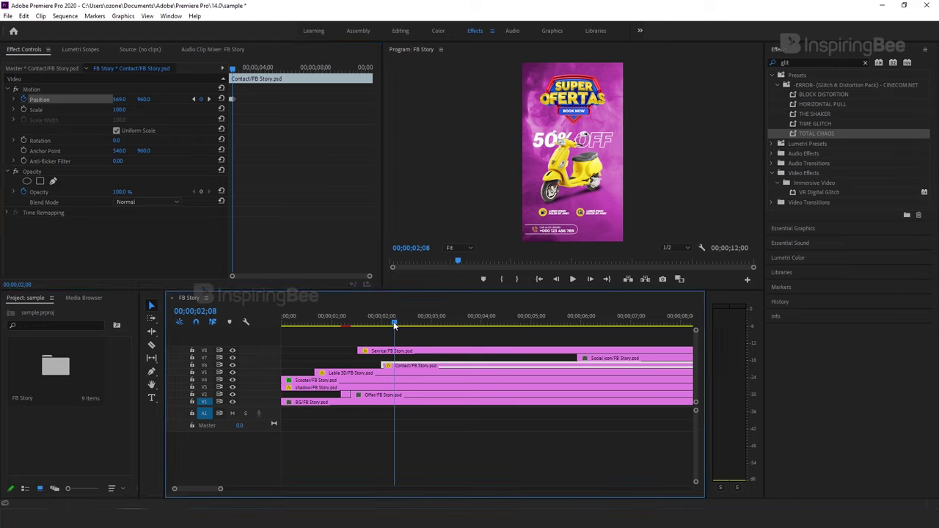
drag(119, 99, 88, 99)
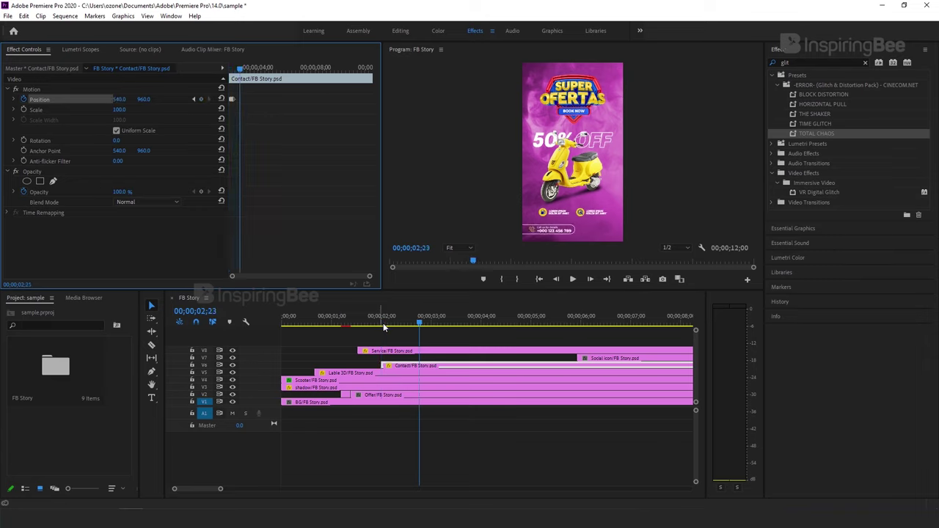
- Preview the Contact slide-in, then trim the Social icon clip to start at the playhead
drag(380, 325, 366, 324)
key(space)
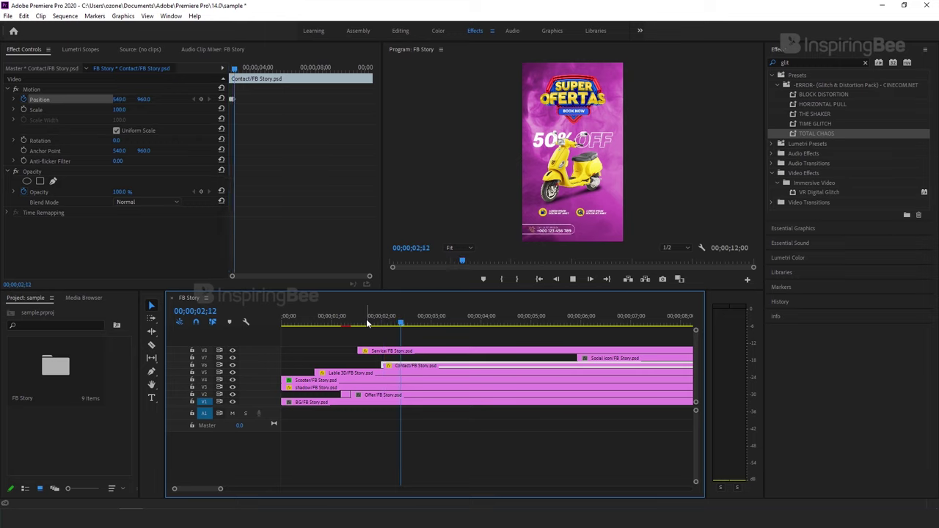
drag(416, 327, 377, 328)
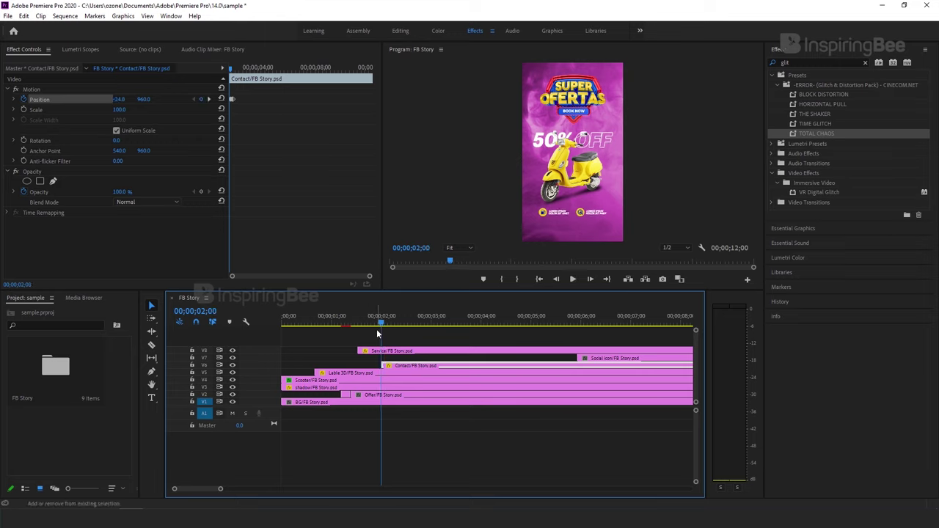
key(space)
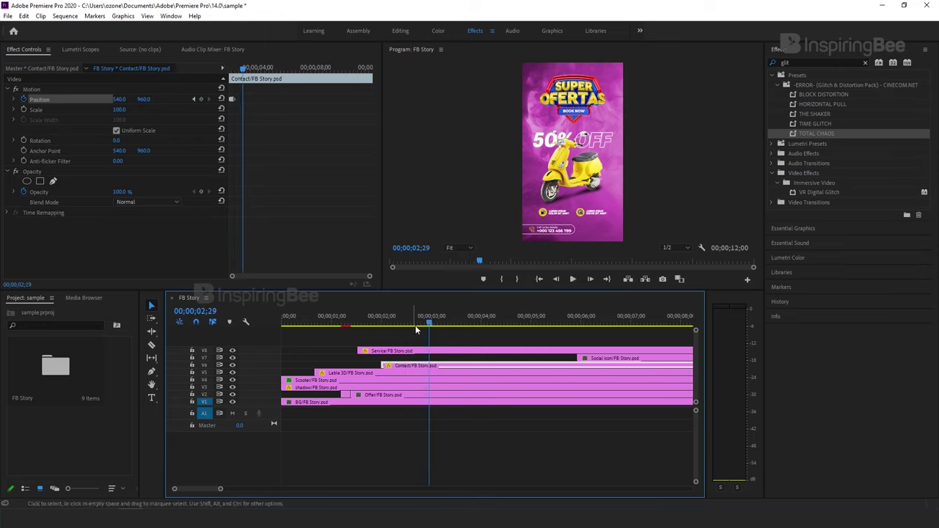
key(space)
drag(585, 360, 424, 358)
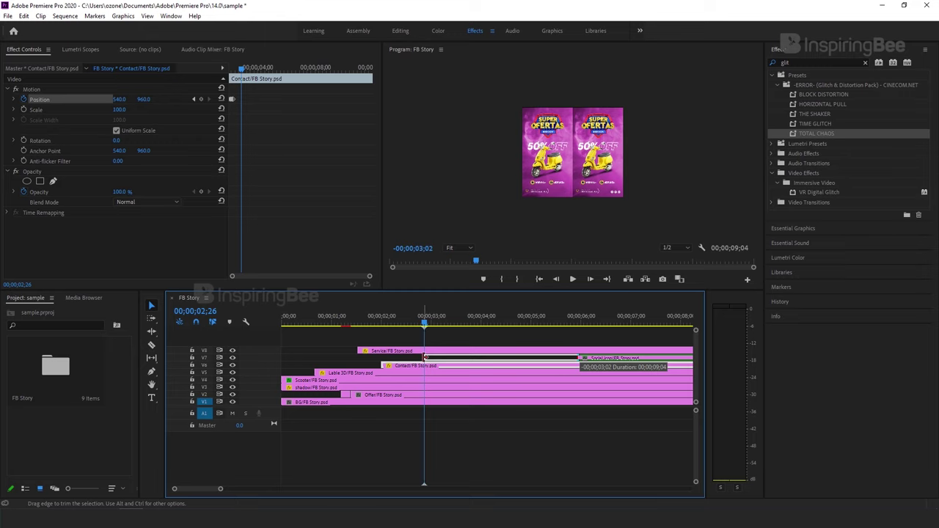
- Add Social icon Position keyframes two frames apart, with the clip starting near 00;00;02;26
drag(424, 358, 424, 358)
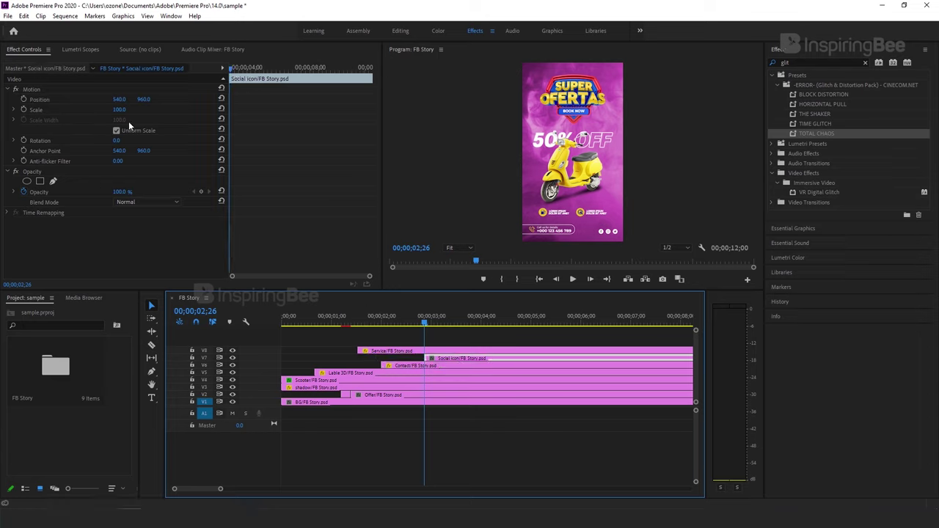
click(24, 99)
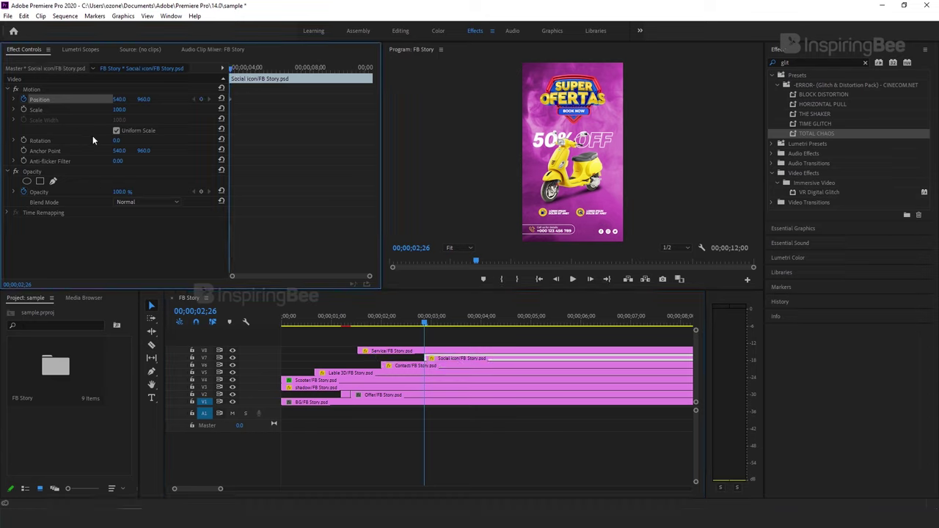
key(Right)
key(Right)
key(Right)
key(Right)
key(Right)
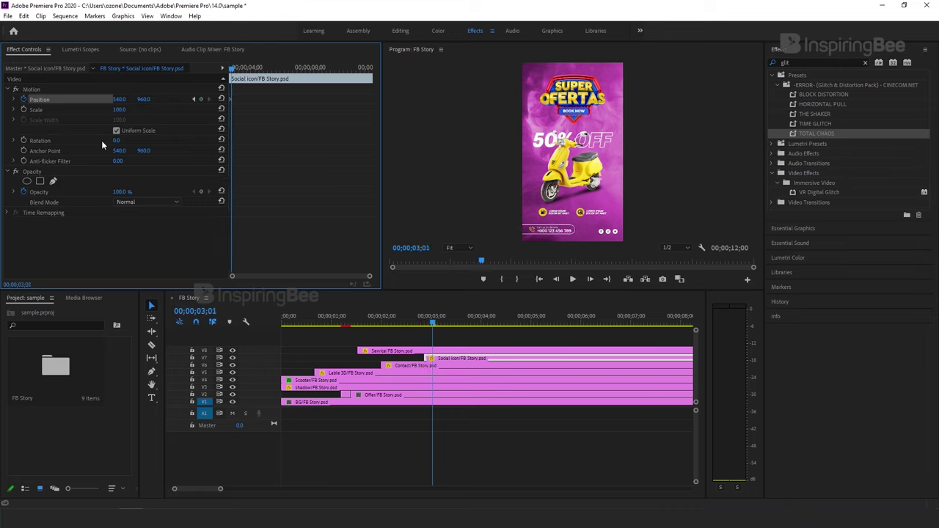
key(Right)
key(Right)
key(Right)
key(Right)
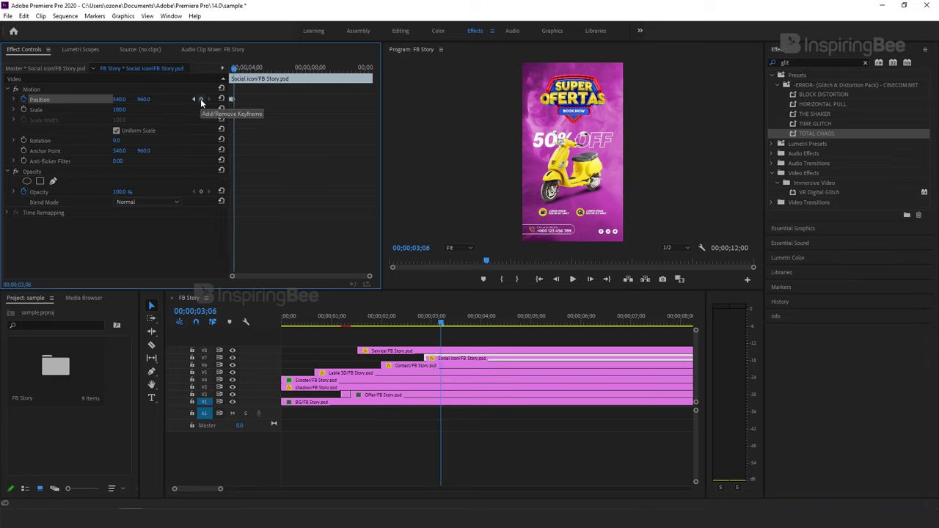
click(200, 98)
key(Left)
key(Left)
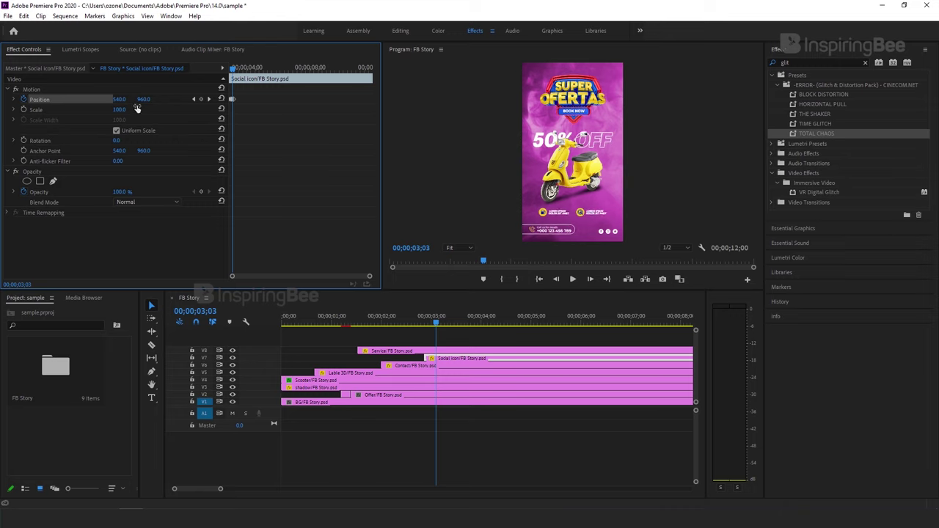
- Push the icons' Y lower at 02;26 so they rise to 540, 960 around 03;03
drag(143, 99, 108, 98)
drag(435, 325, 424, 325)
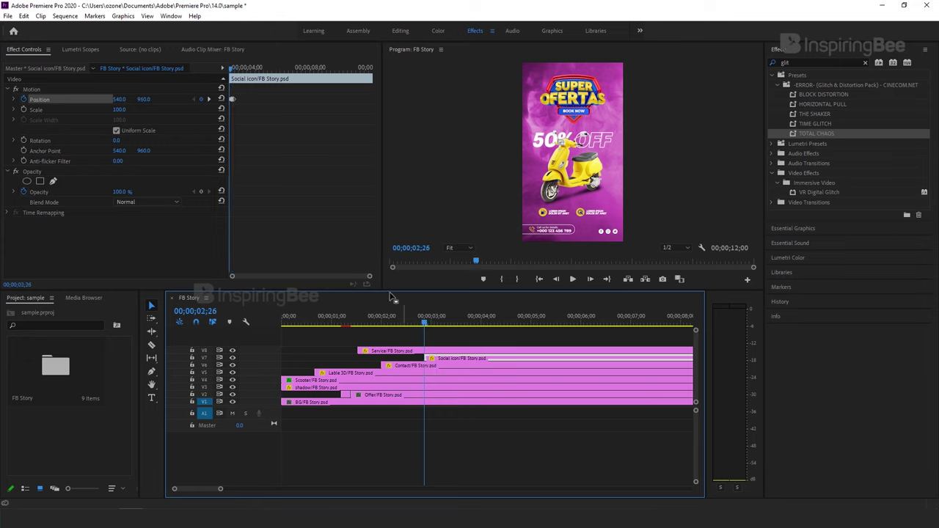
drag(143, 99, 255, 99)
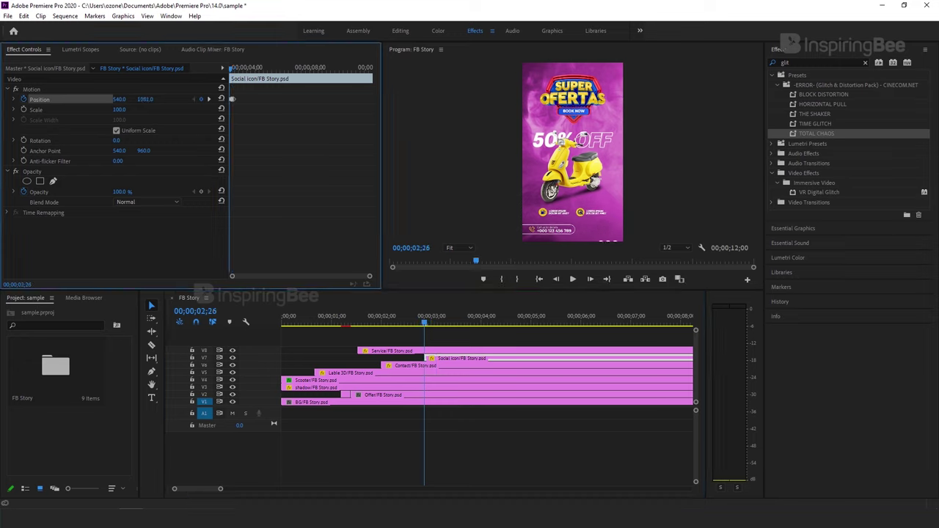
drag(255, 99, 152, 99)
key(Right)
key(Right)
key(Right)
key(Left)
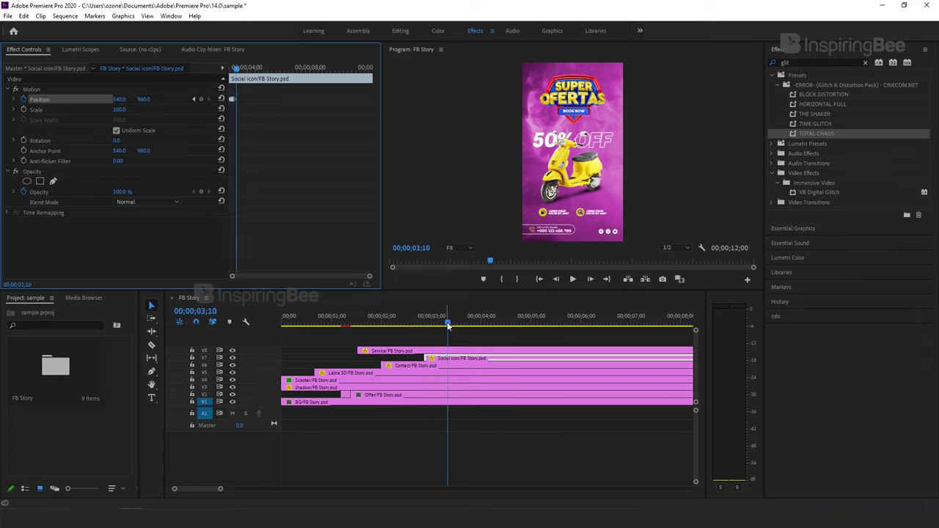
- Set the Social icons' Position keyframe to Ease Out temporal interpolation
right_click(231, 98)
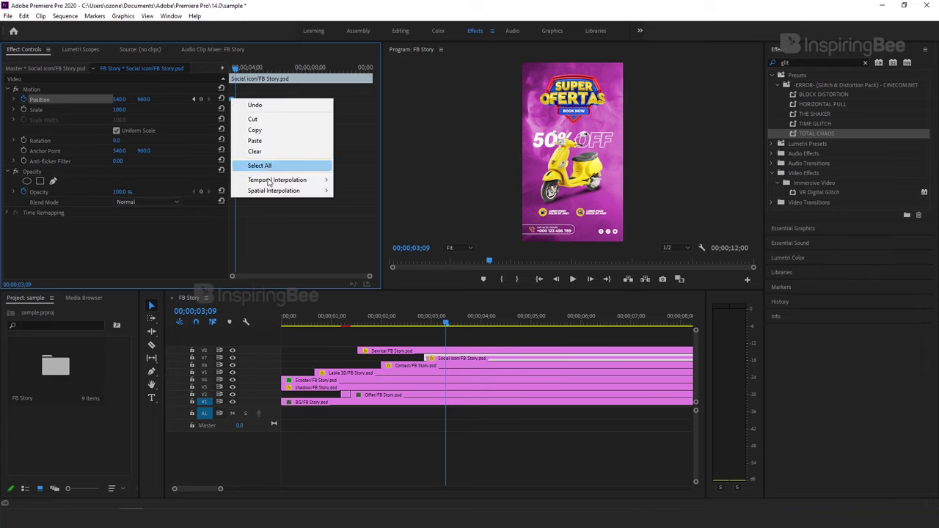
mouse_move(271, 184)
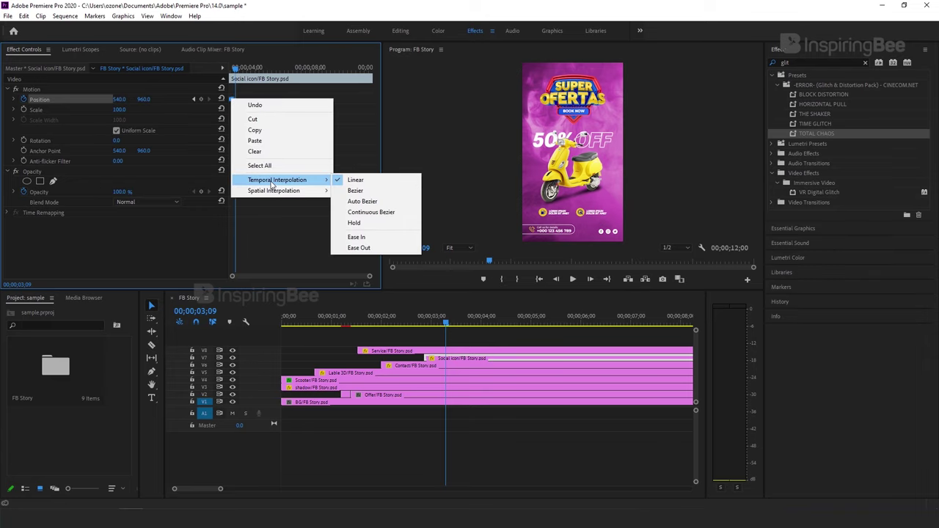
click(359, 247)
- Add an overshoot bounce near 3;03–3;07 by raising the icons' Position Y slightly
mouse_move(446, 325)
mouse_down()
mouse_move(416, 325)
mouse_move(443, 322)
mouse_up()
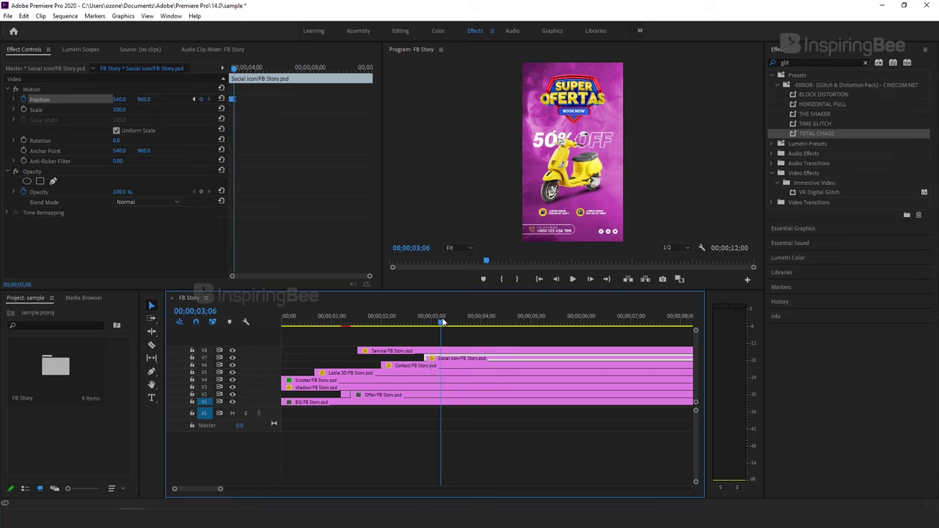
drag(443, 322, 437, 322)
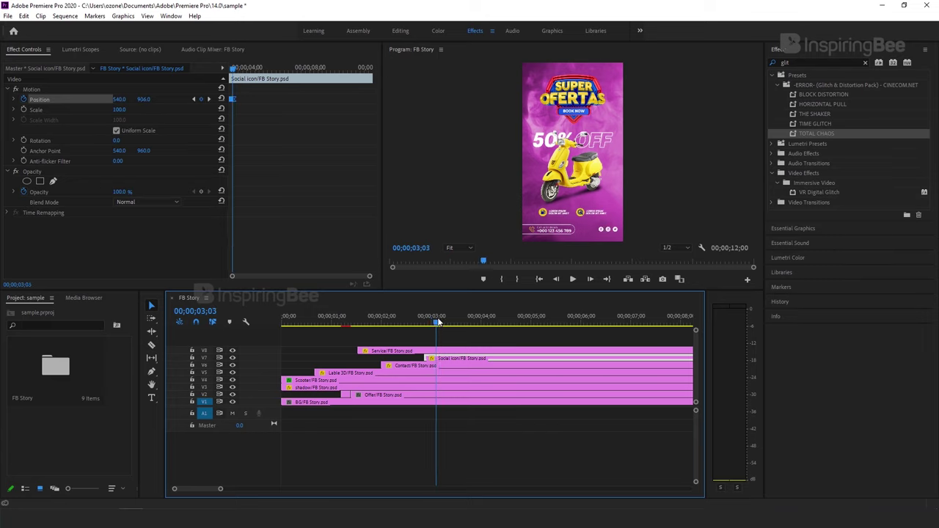
click(233, 69)
scroll(243, 80, up, 5)
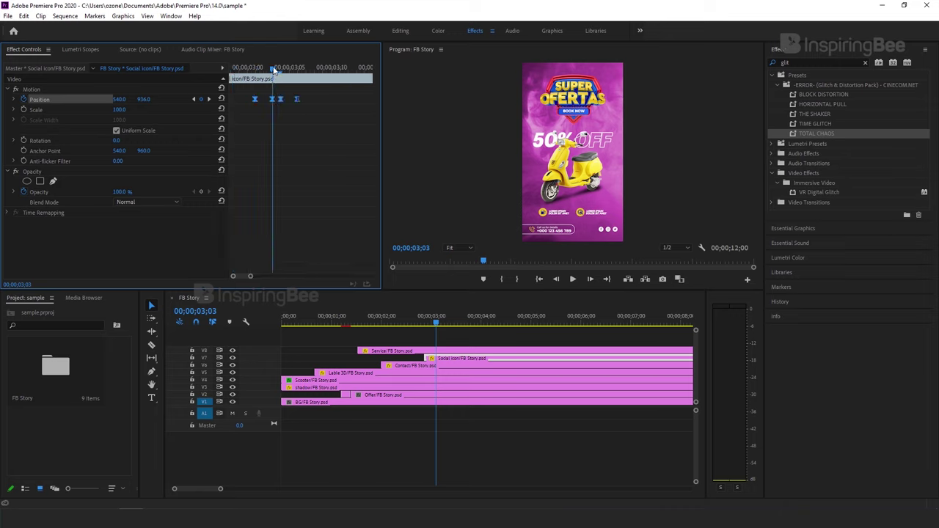
drag(274, 70, 273, 70)
drag(143, 99, 138, 99)
mouse_move(271, 70)
mouse_down()
mouse_move(311, 71)
mouse_move(192, 73)
mouse_up()
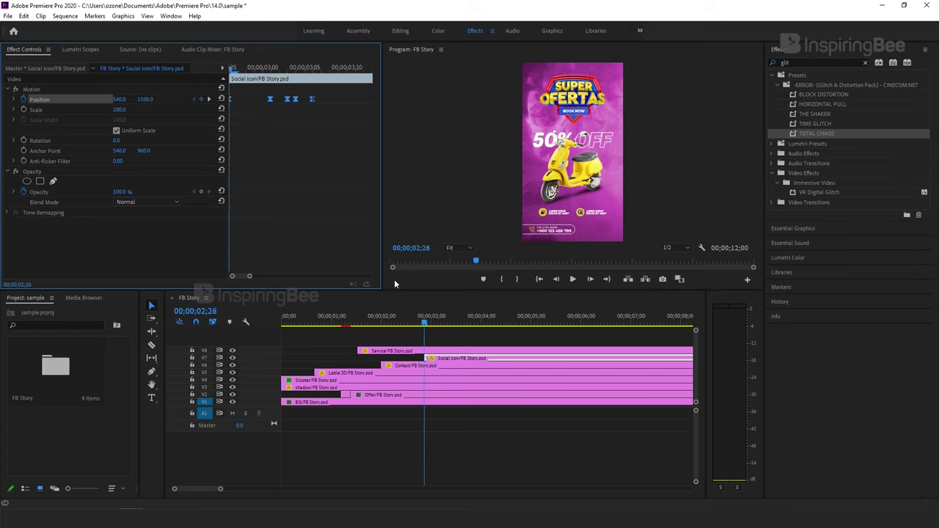
- Preview the animation from the start, then bring up the Import dialog
key(Home)
key(space)
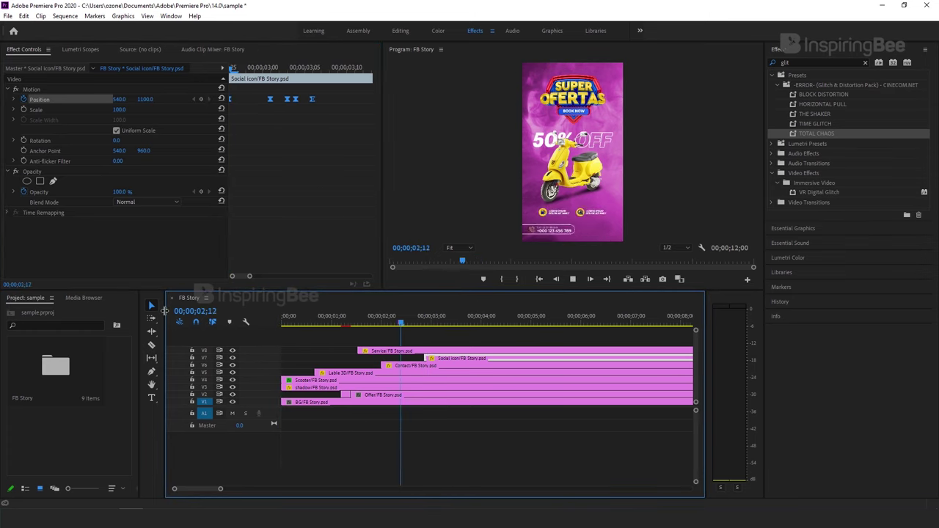
key(space)
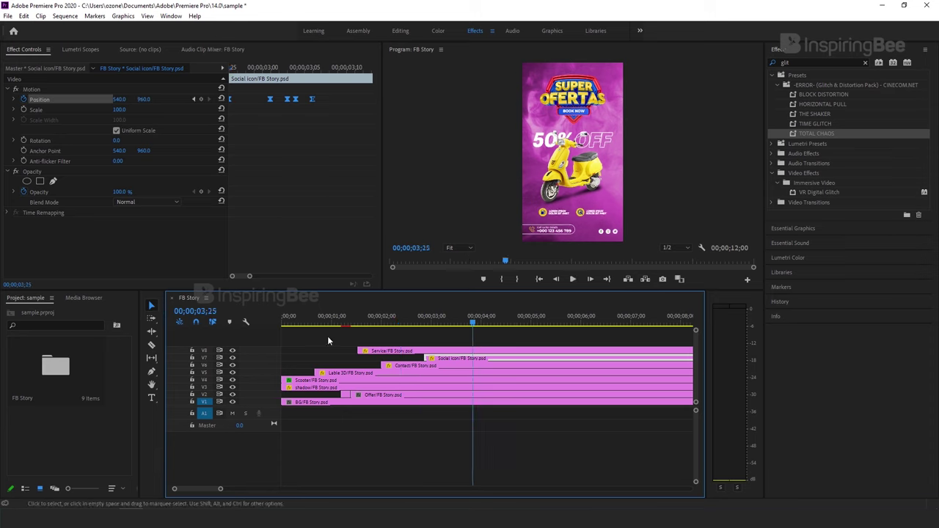
double_click(75, 421)
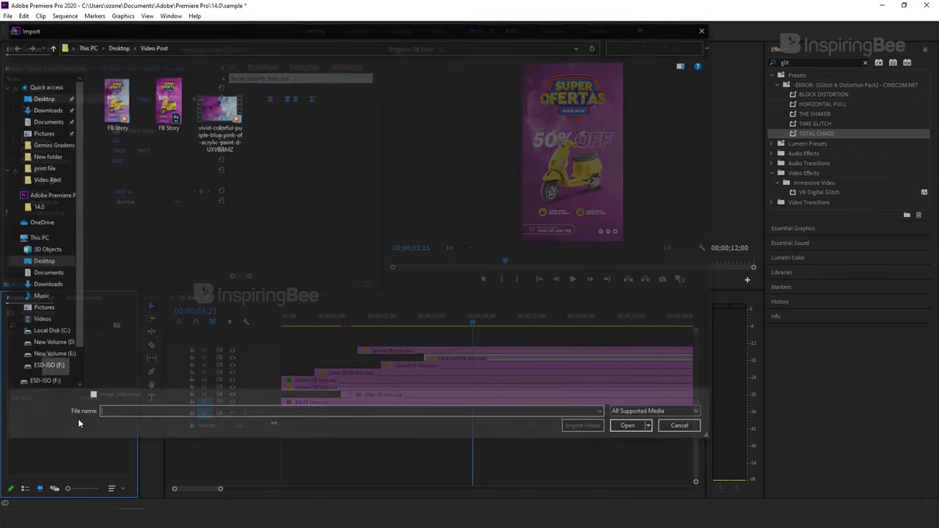
- Import the purple-blue acrylic paint video and delete the old pink background clip from V1
click(222, 119)
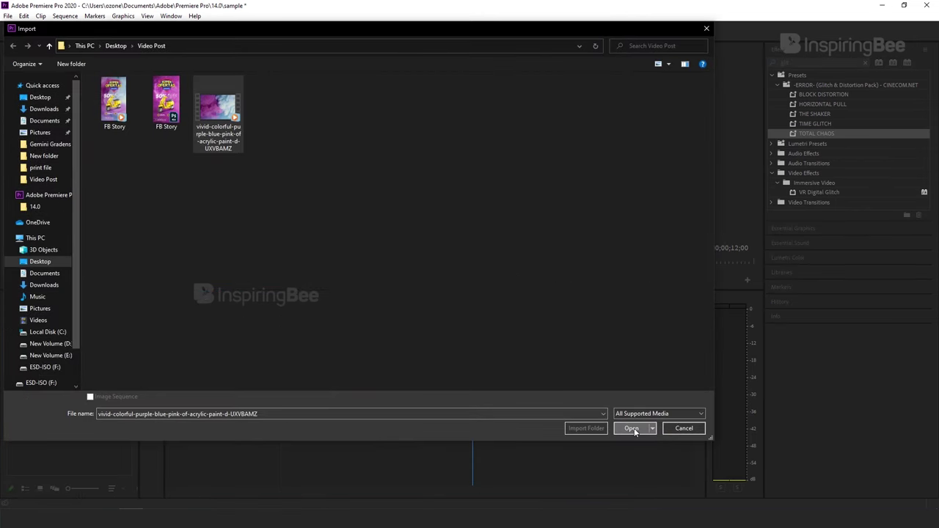
click(630, 429)
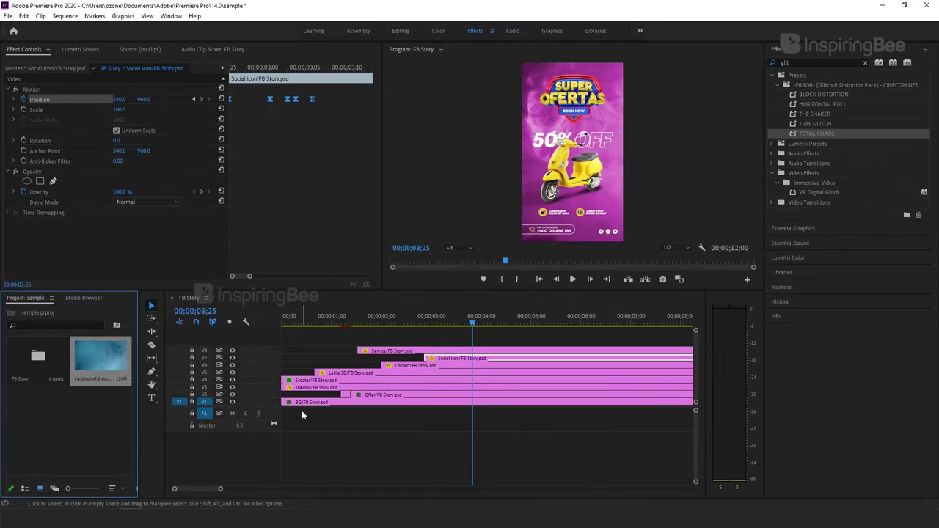
click(310, 404)
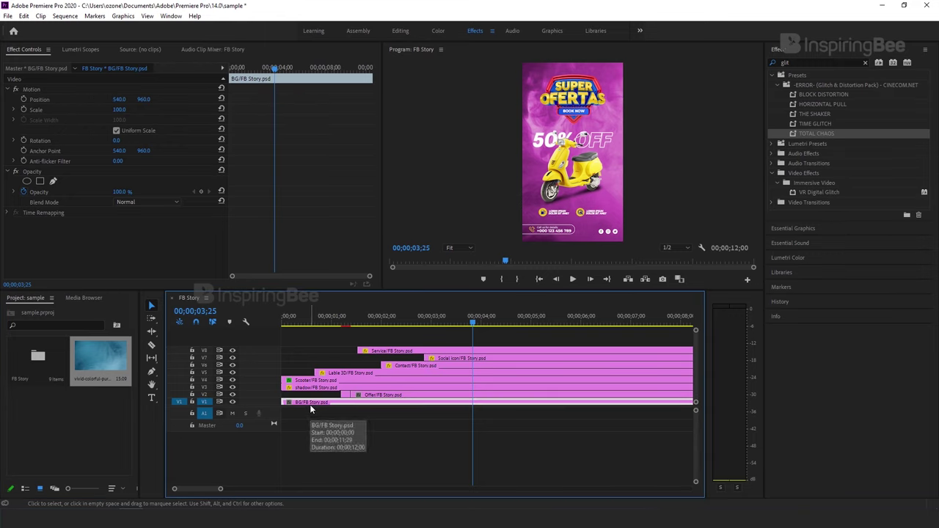
key(Delete)
- Place the paint video at the start of V1 and scale it to 178
mouse_move(94, 357)
mouse_down()
mouse_move(359, 413)
mouse_move(319, 408)
mouse_up()
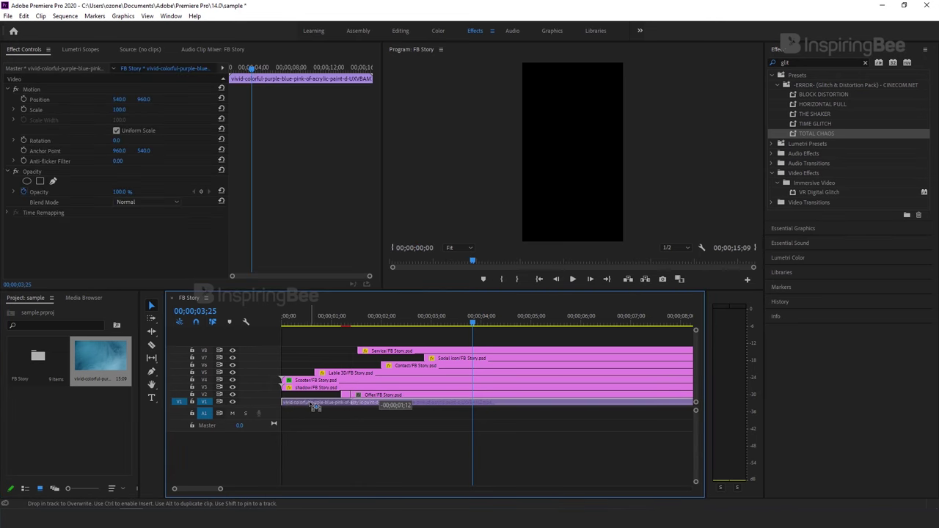
drag(320, 408, 310, 405)
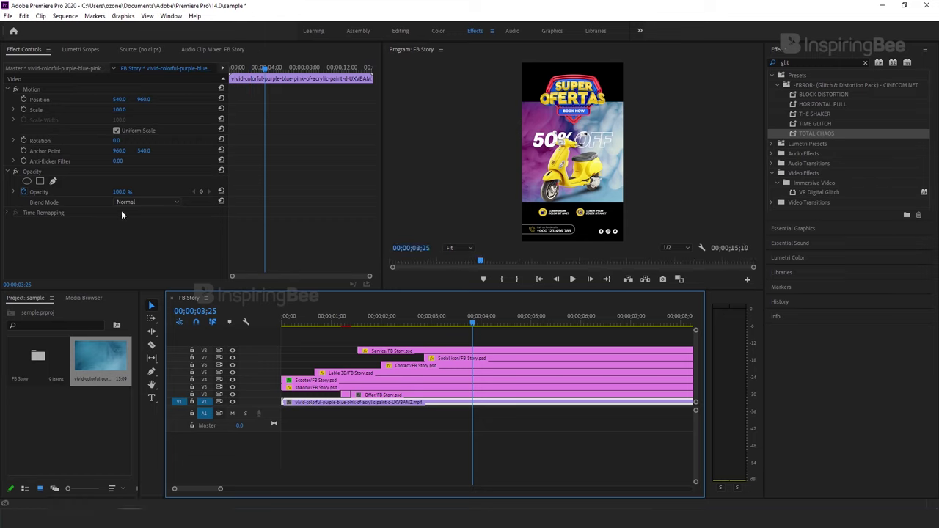
drag(120, 110, 176, 110)
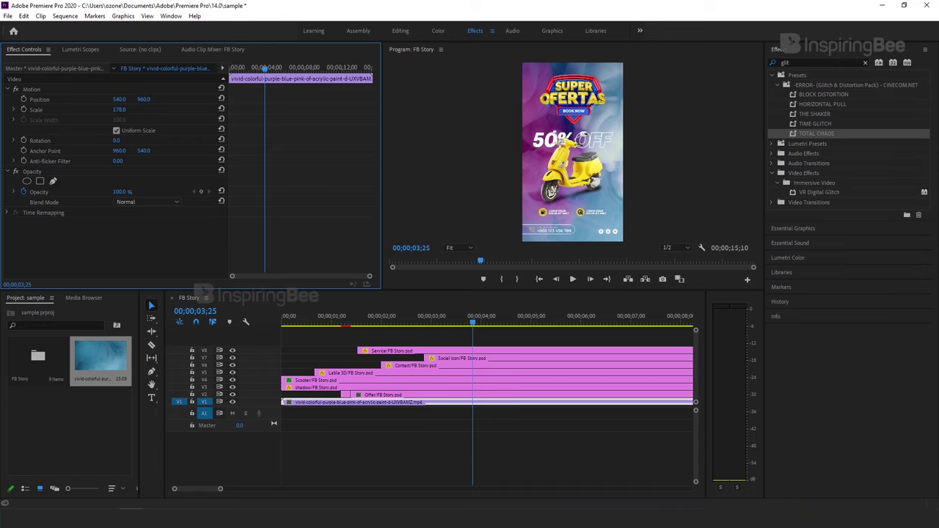
drag(339, 323, 193, 315)
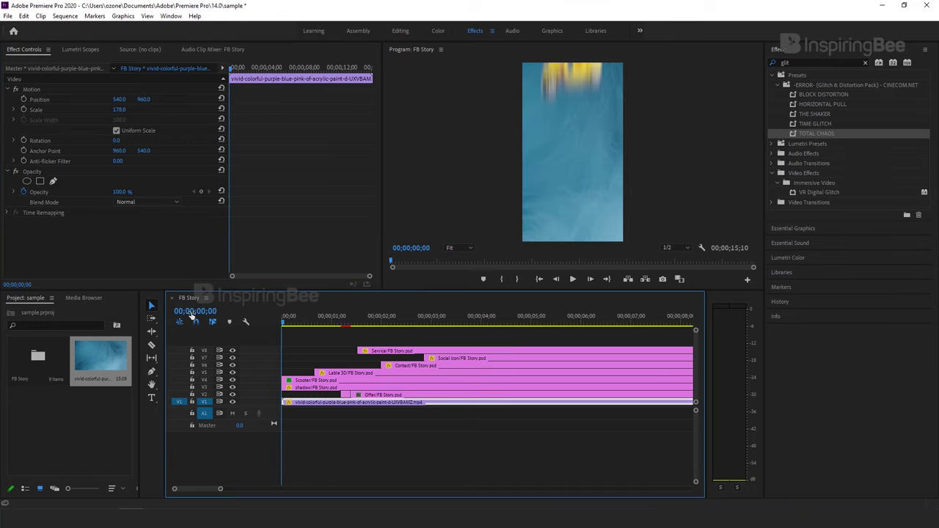
- Preview the ad, then trim the paint video to end at 00;00;12;00
key(space)
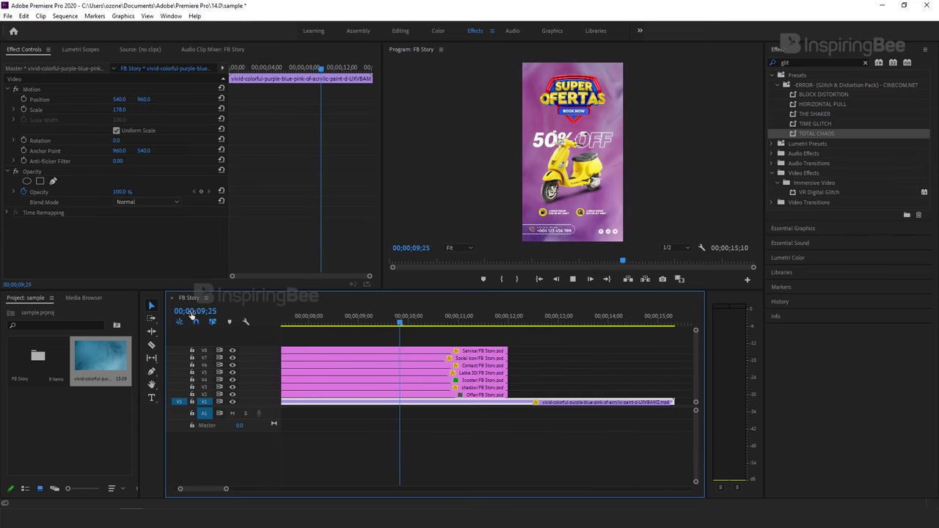
key(space)
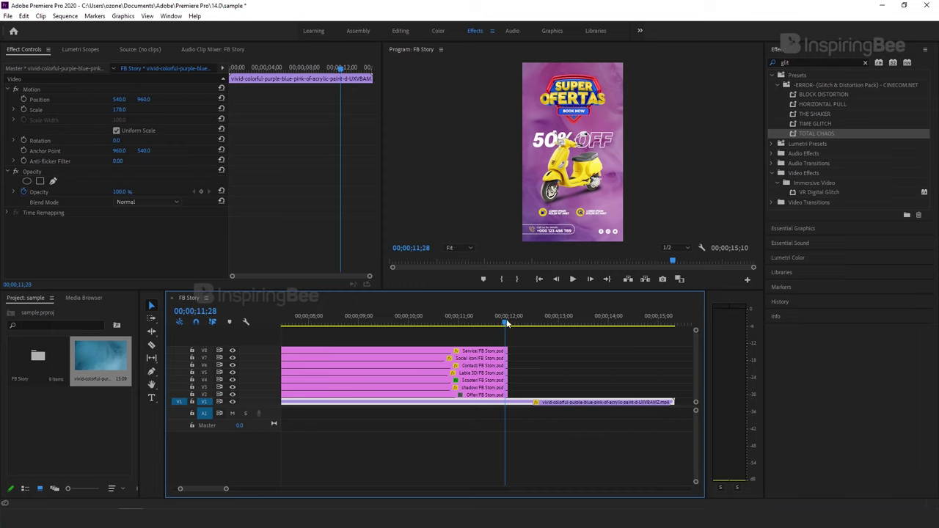
click(507, 322)
drag(674, 402, 507, 402)
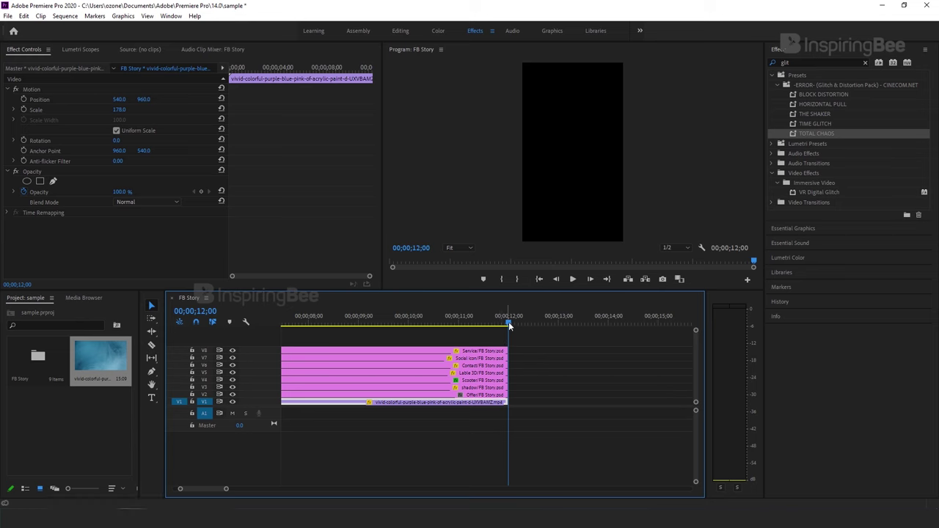
- Replay the trimmed ad from the start and bring up Export Settings with Ctrl+M
key(space)
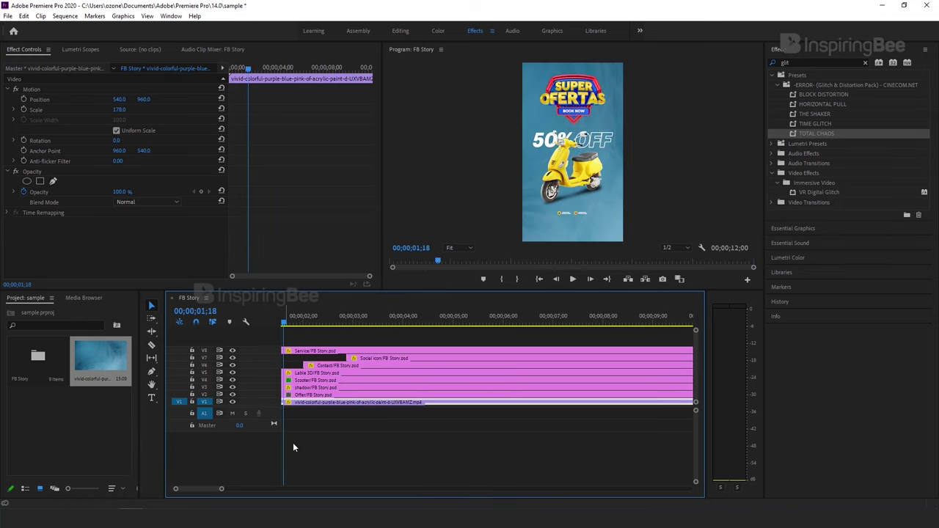
key(Home)
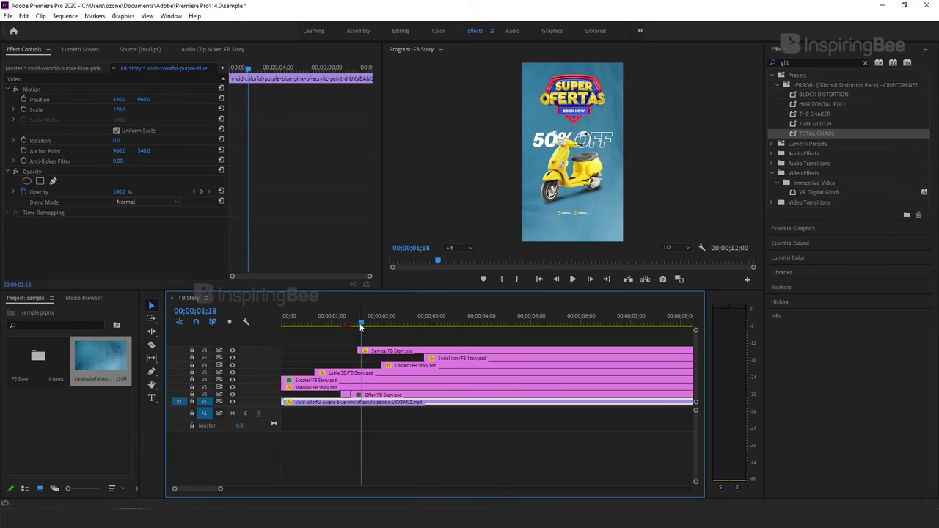
key(ctrl+m)
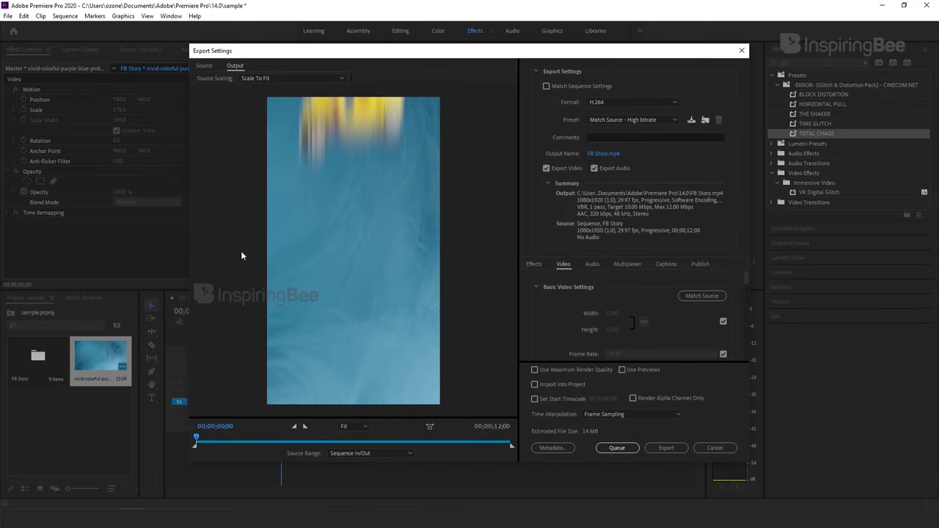
- Export the sequence as H.264 to FB Story.mp4
click(677, 449)
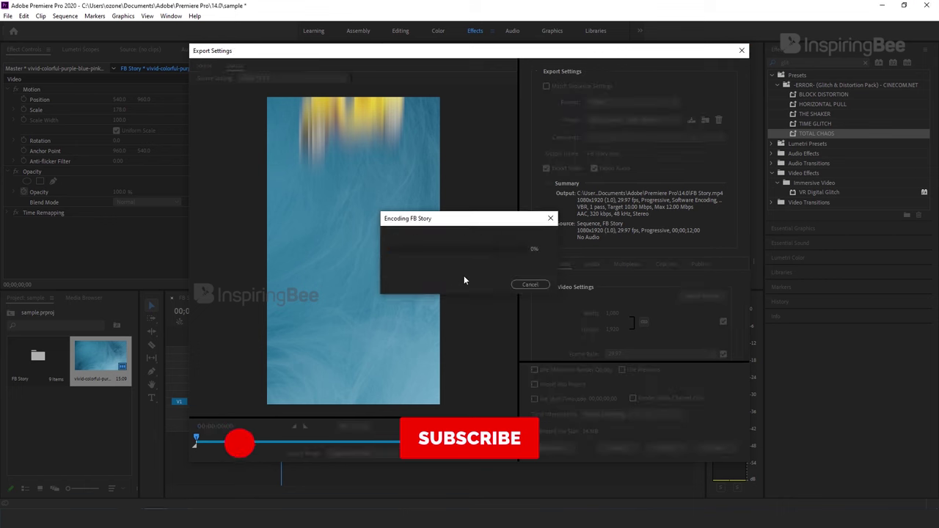